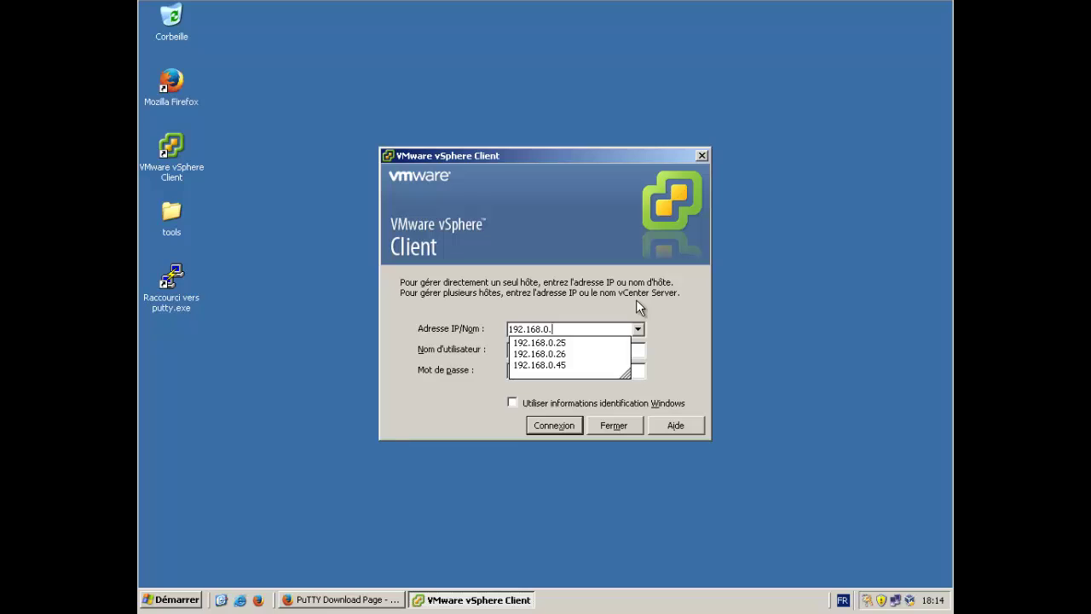
Log in to vCenter Server 192.168.0.45 with the domain administrator account and password.
{"action": "type", "text": "45"}
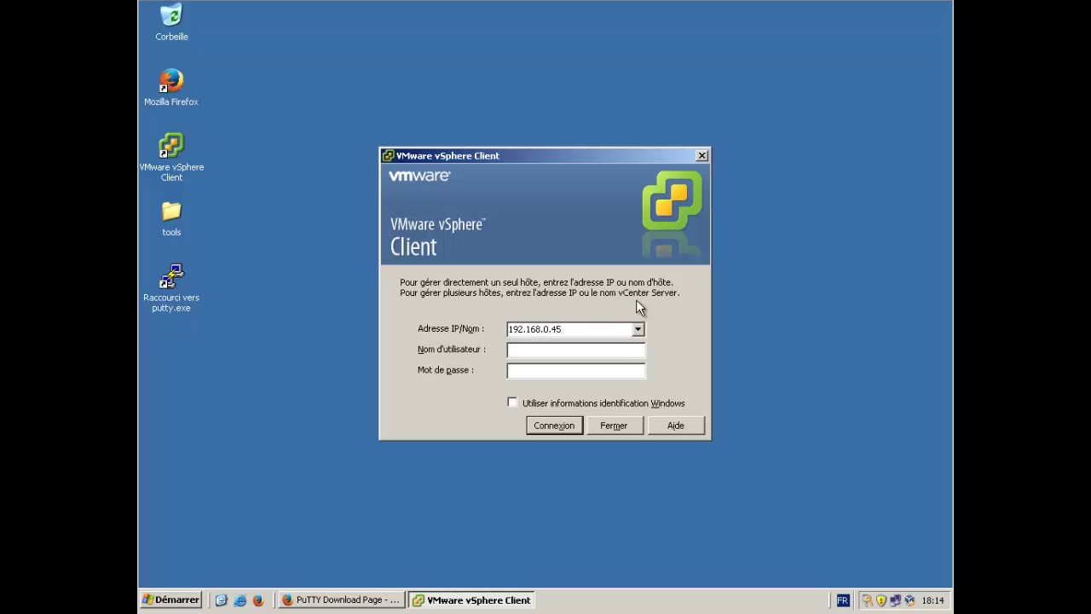
{"action": "left_click", "coordinate": [572, 350]}
{"action": "type", "text": "examp"}
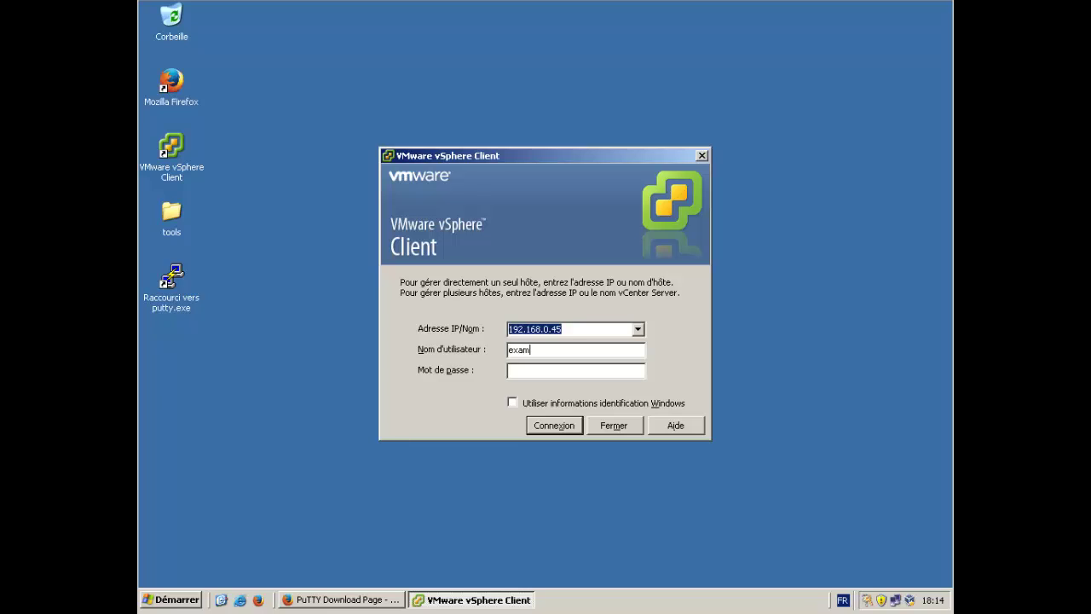
{"action": "type", "text": "le\\administrateur"}
{"action": "left_click", "coordinate": [557, 368]}
{"action": "type", "text": "******"}
{"action": "left_click", "coordinate": [536, 427]}
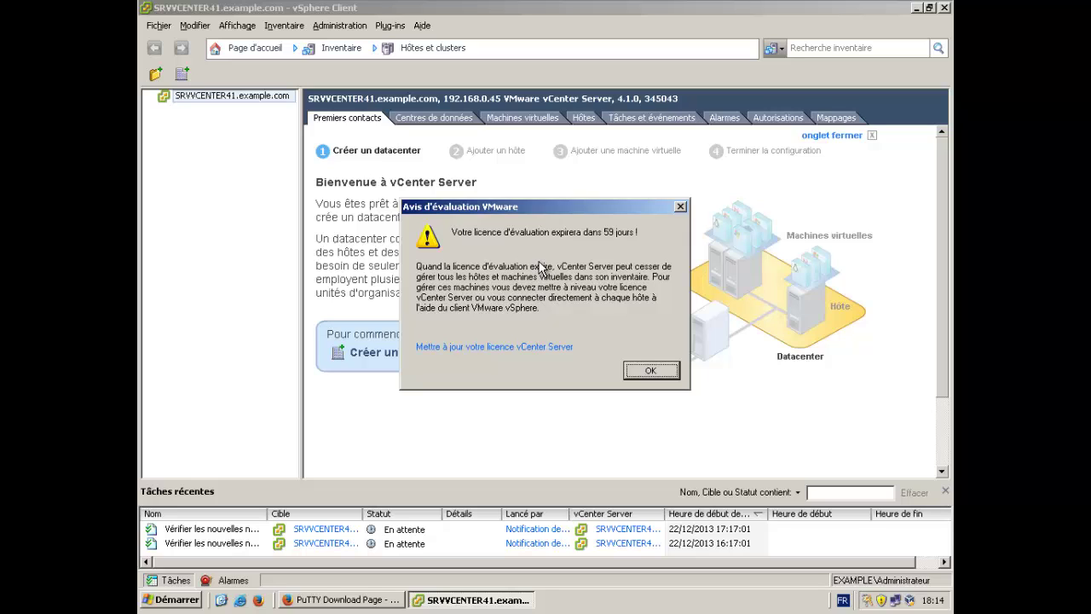
Dismiss the evaluation licence notice and scroll down the Premiers contacts page.
{"action": "left_click", "coordinate": [651, 369]}
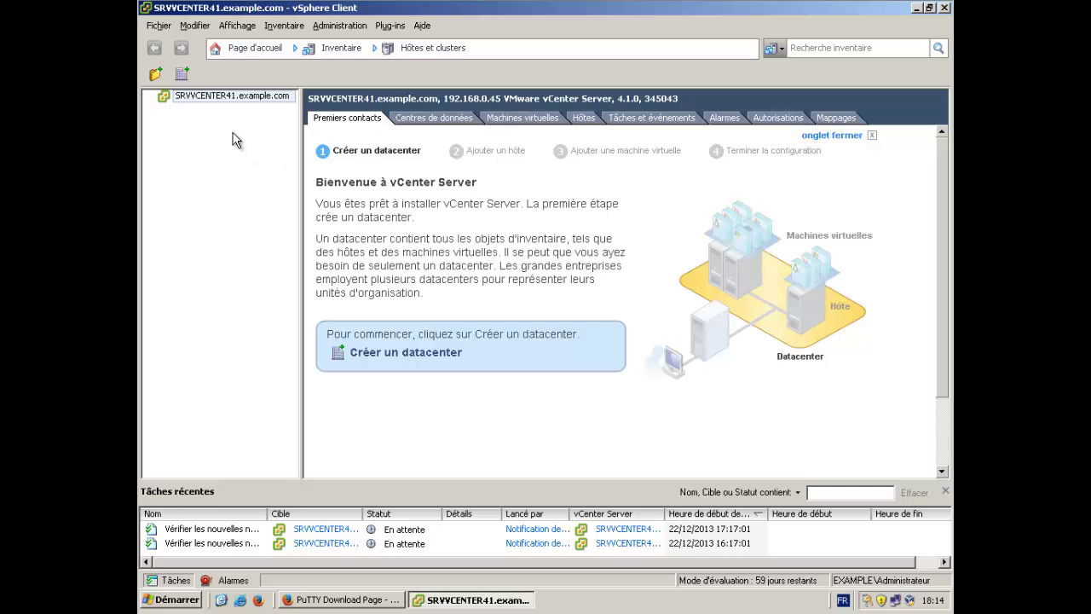
{"action": "left_click_drag", "start_coordinate": [945, 160], "coordinate": [938, 137]}
Create a new datacenter named PRODUCTION under SRVVCENTER41 and select it.
{"action": "right_click", "coordinate": [207, 99]}
{"action": "left_click", "coordinate": [240, 120]}
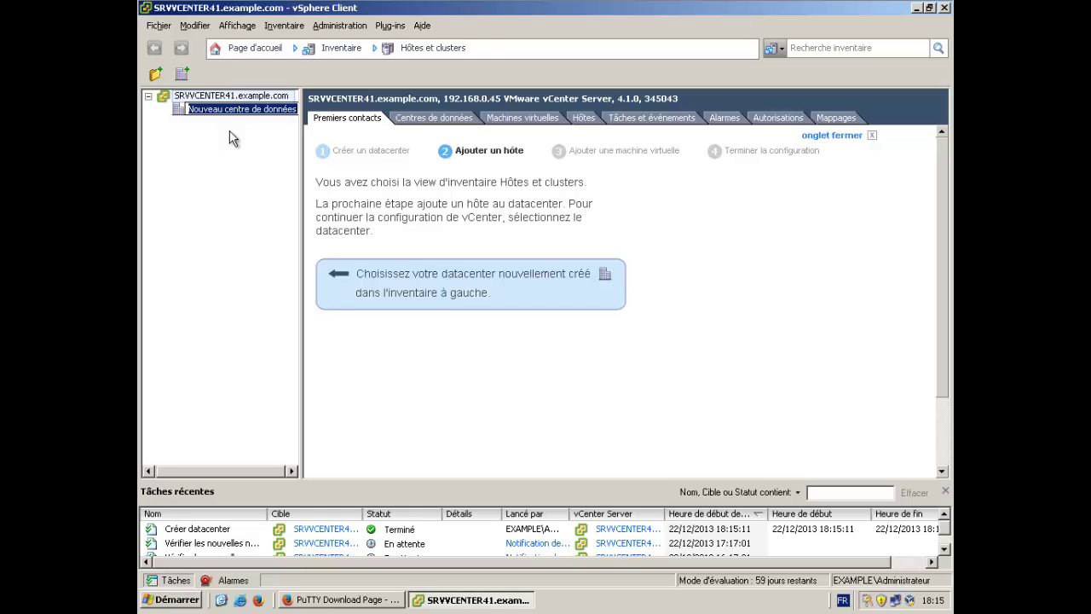
{"action": "type", "text": "pro"}
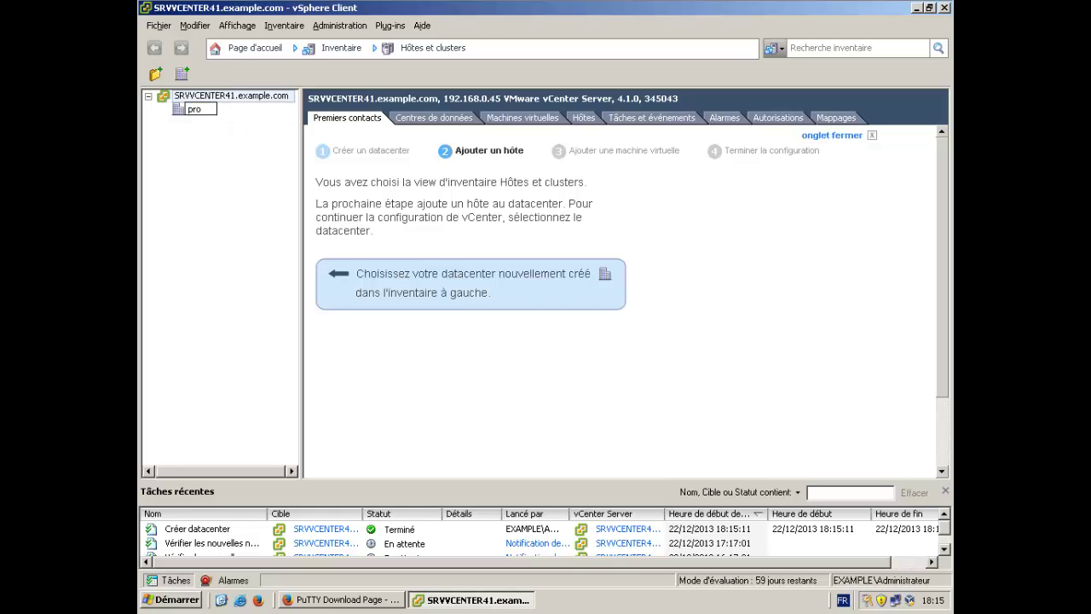
{"action": "key", "text": "BackSpace"}
{"action": "type", "text": "PRODUCTION"}
{"action": "key", "text": "Return"}
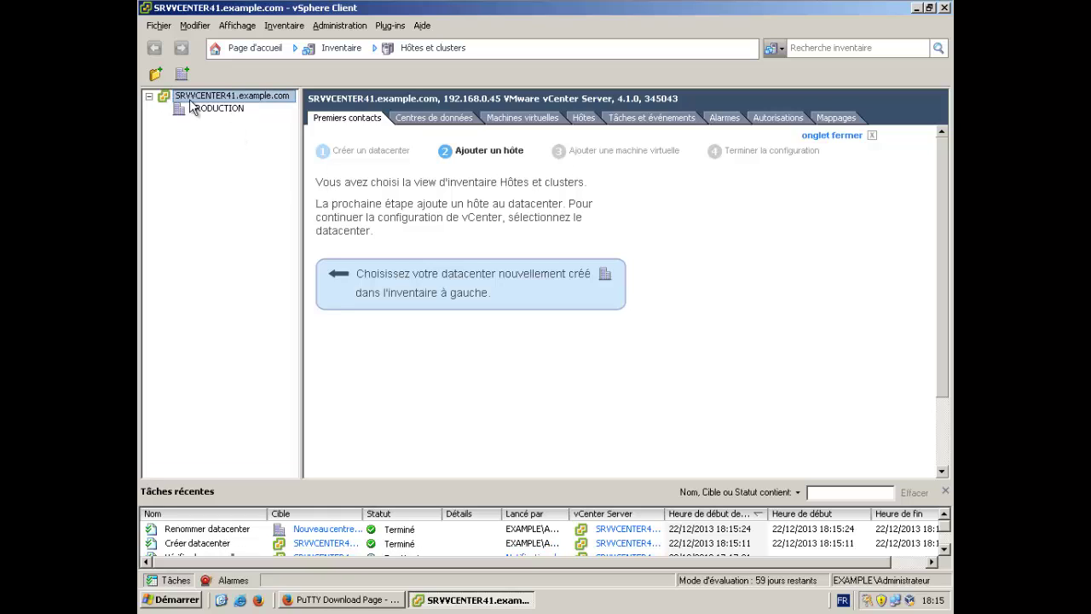
{"action": "left_click", "coordinate": [197, 111]}
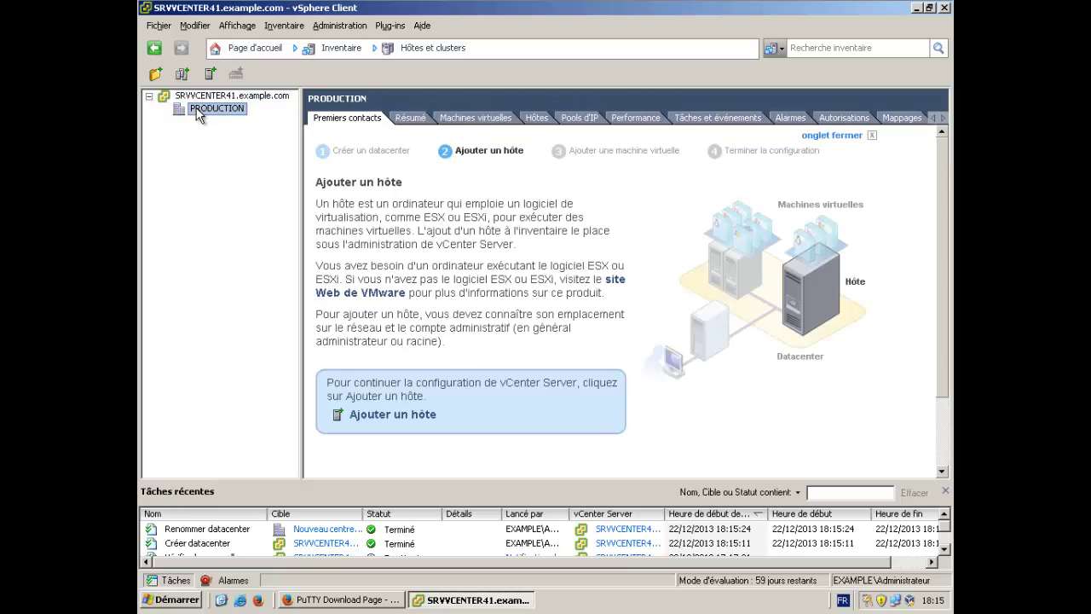
Add host 192.168.0.25 to PRODUCTION using the root account and its password.
{"action": "right_click", "coordinate": [199, 114]}
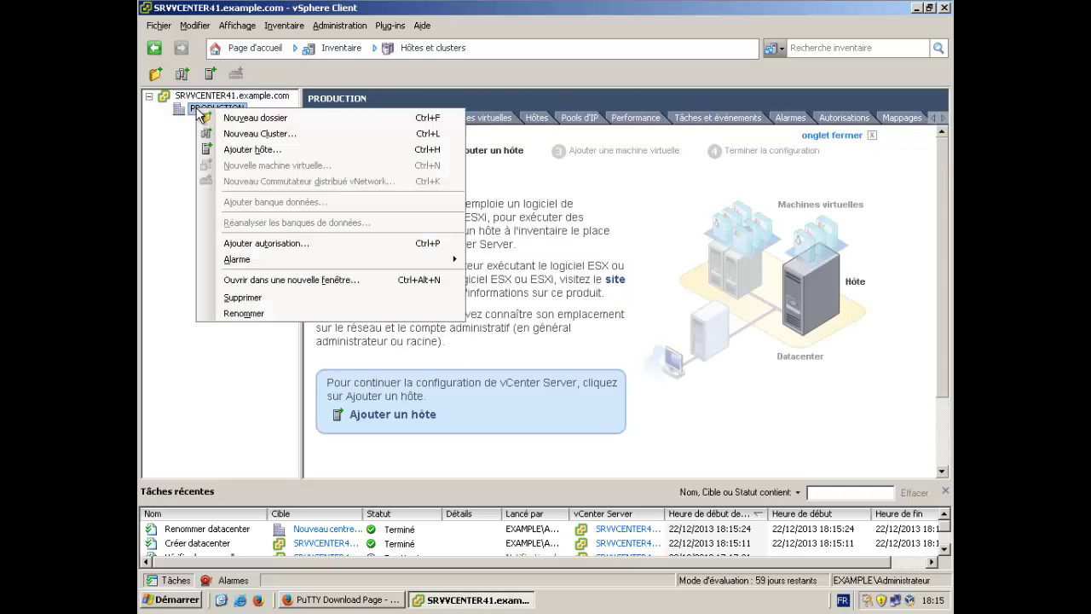
{"action": "left_click", "coordinate": [256, 151]}
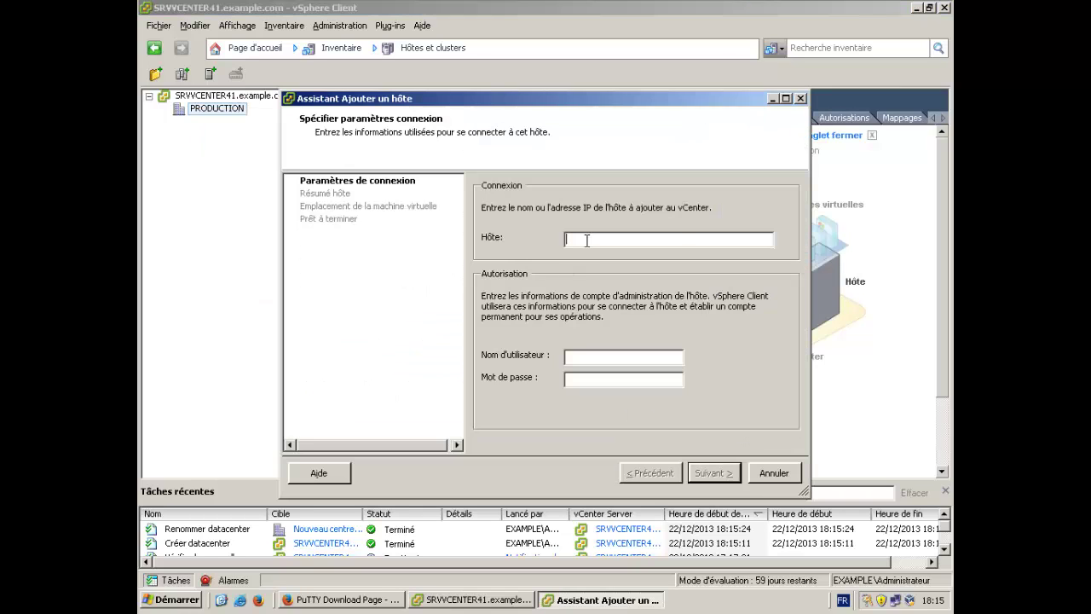
{"action": "type", "text": "192.1"}
{"action": "type", "text": "68.0.25"}
{"action": "type", "text": "ROOT"}
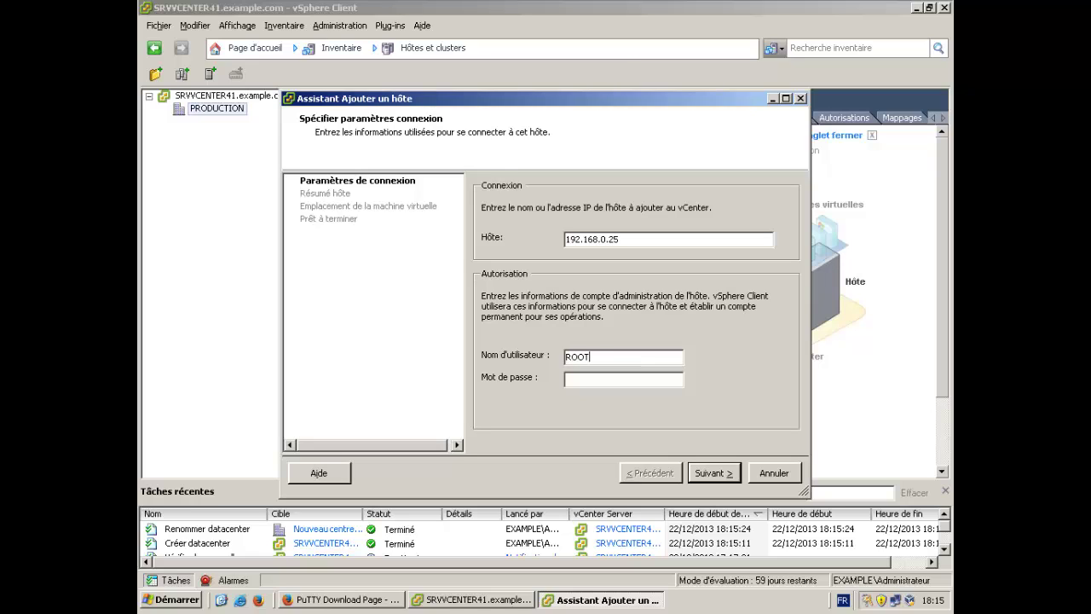
{"action": "key", "text": "BackSpace"}
{"action": "key", "text": "BackSpace"}
{"action": "key", "text": "BackSpace"}
{"action": "key", "text": "BackSpace"}
{"action": "type", "text": "root"}
{"action": "key", "text": "Tab"}
{"action": "type", "text": "********"}
{"action": "key", "text": "Return"}
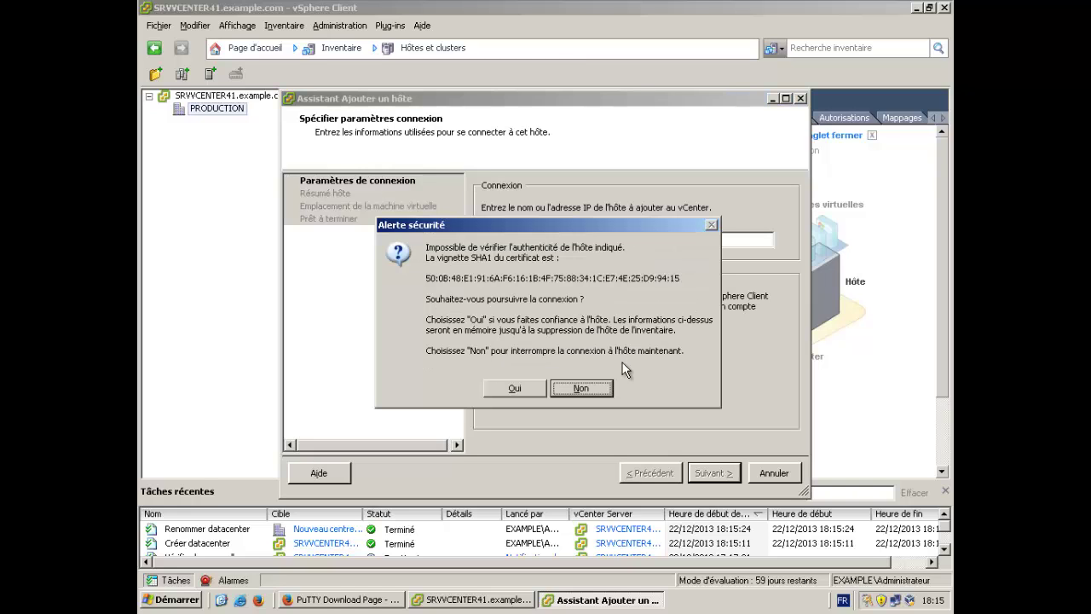
Move the Alerte sécurité dialog aside and accept host 192.168.0.25's certificate.
{"action": "left_click_drag", "start_coordinate": [524, 227], "coordinate": [517, 166]}
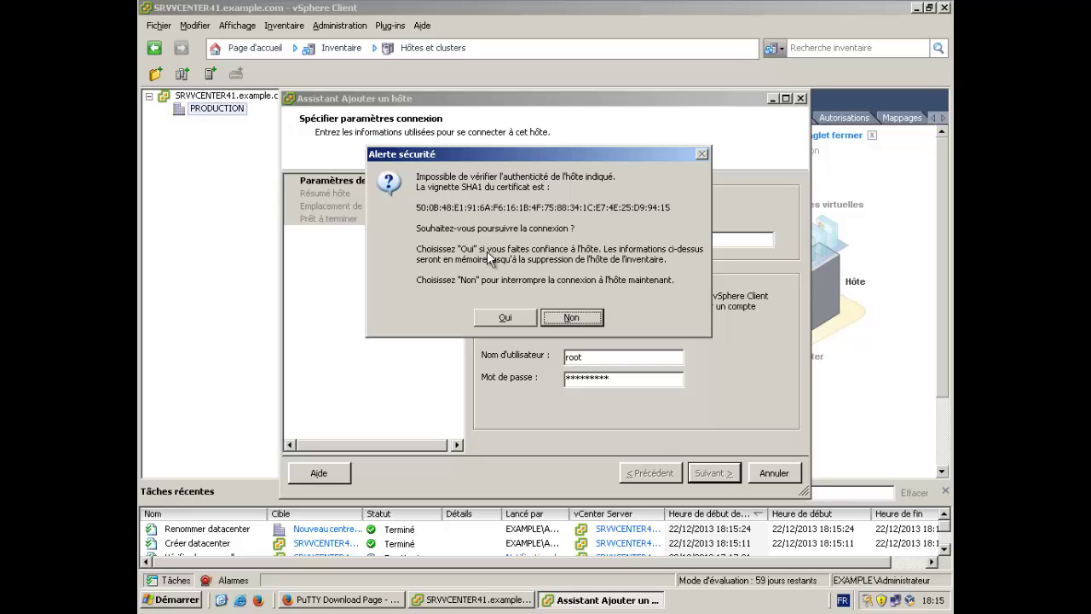
{"action": "left_click", "coordinate": [505, 322]}
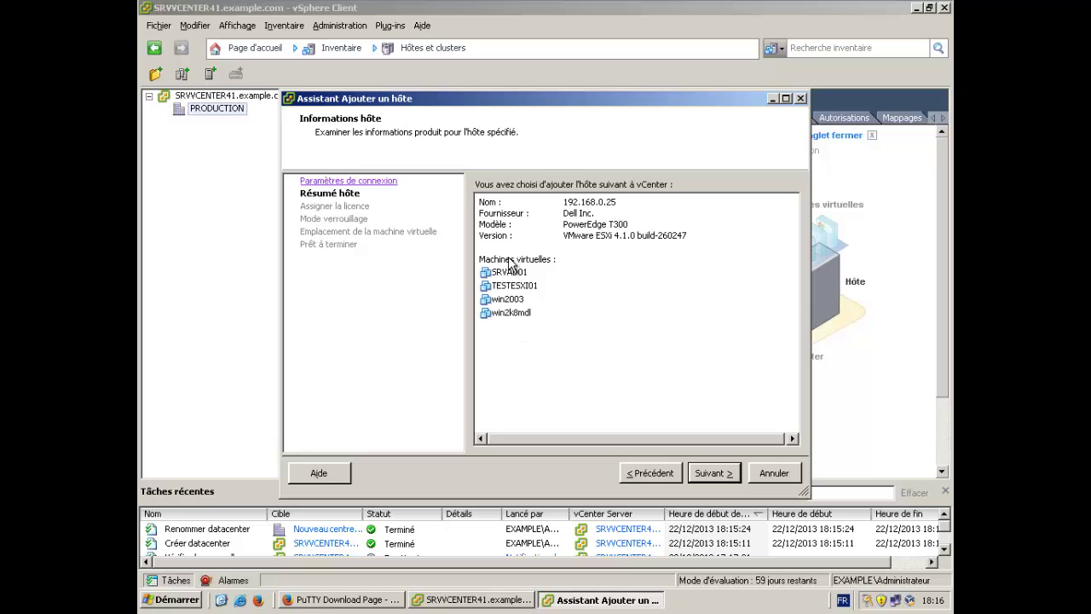
Finish the add-host wizard with evaluation licence, lockdown mode disabled and PRODUCTION as location.
{"action": "left_click", "coordinate": [703, 482]}
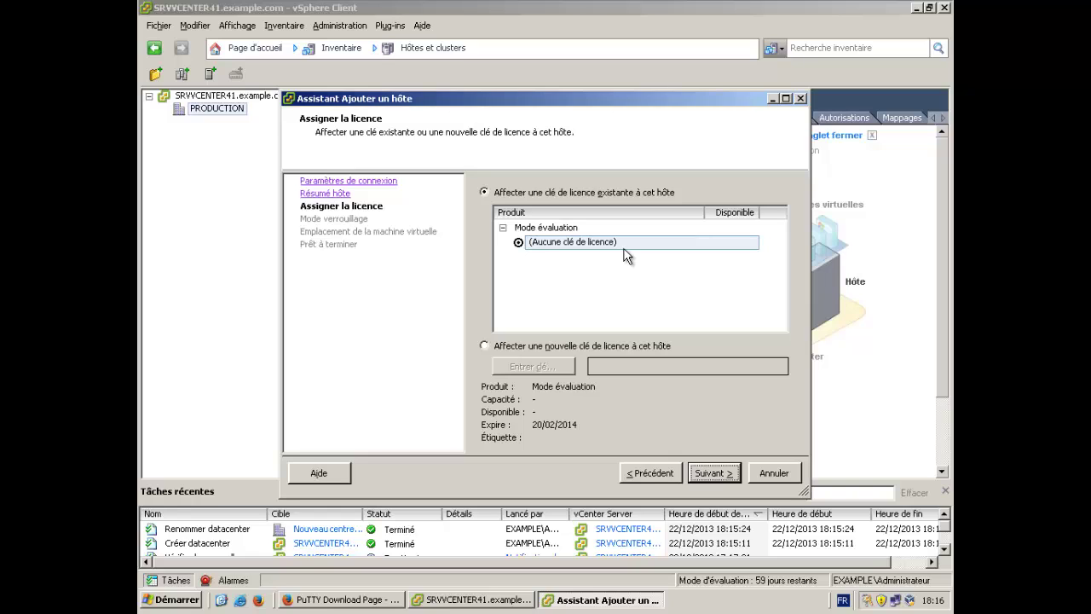
{"action": "left_click", "coordinate": [699, 473]}
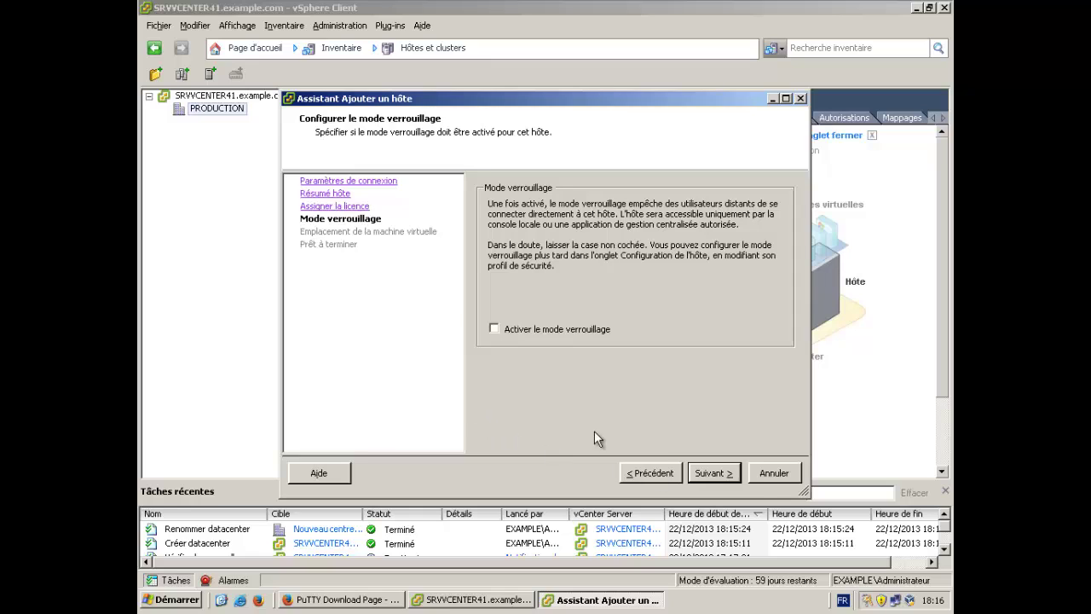
{"action": "left_click", "coordinate": [721, 476]}
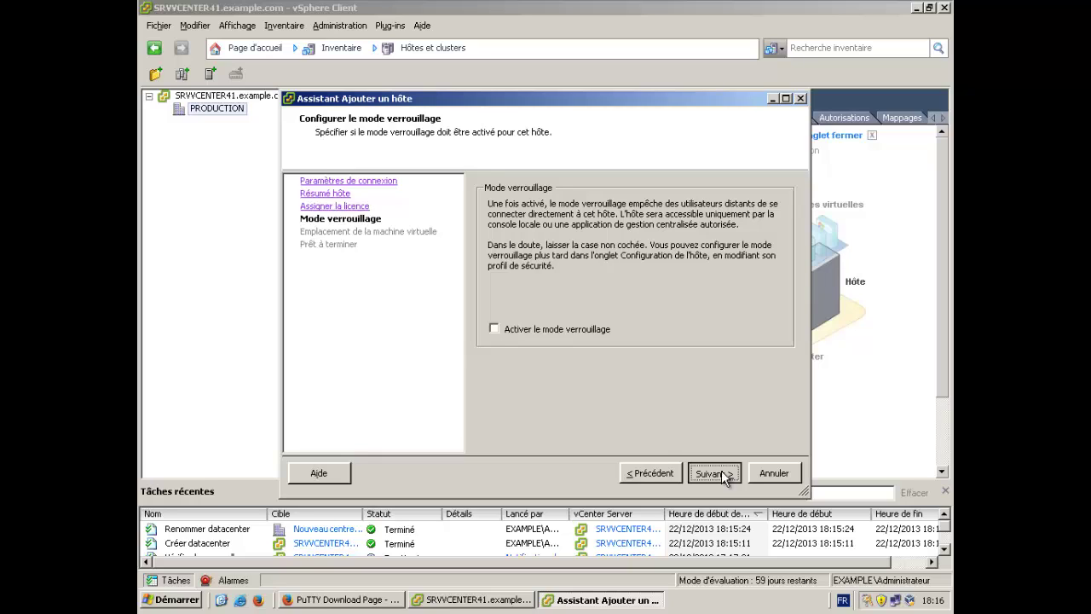
{"action": "left_click", "coordinate": [723, 476]}
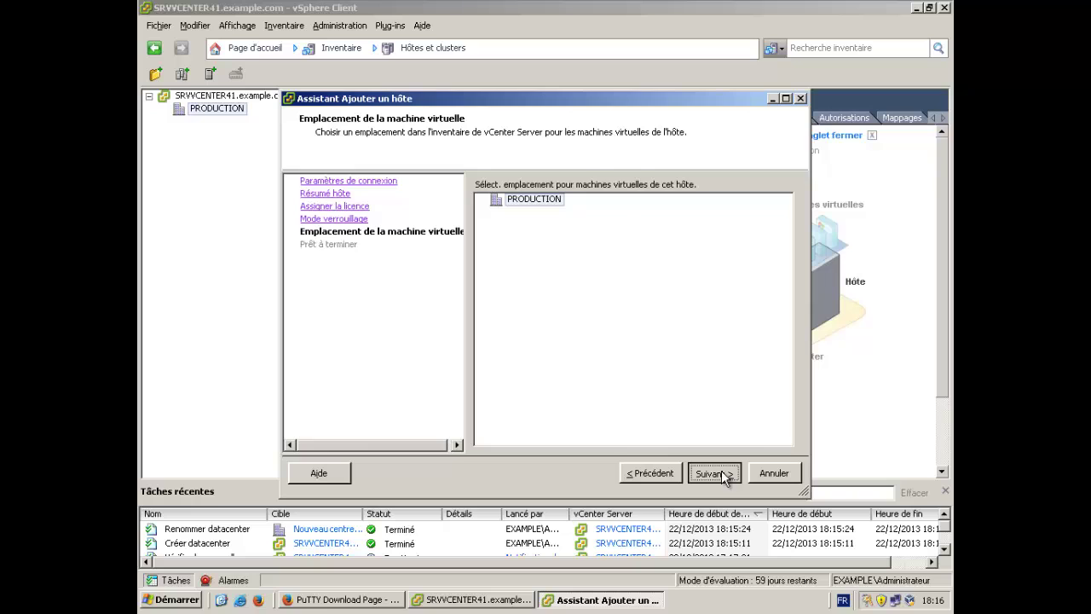
{"action": "left_click", "coordinate": [723, 475]}
{"action": "left_click", "coordinate": [715, 474]}
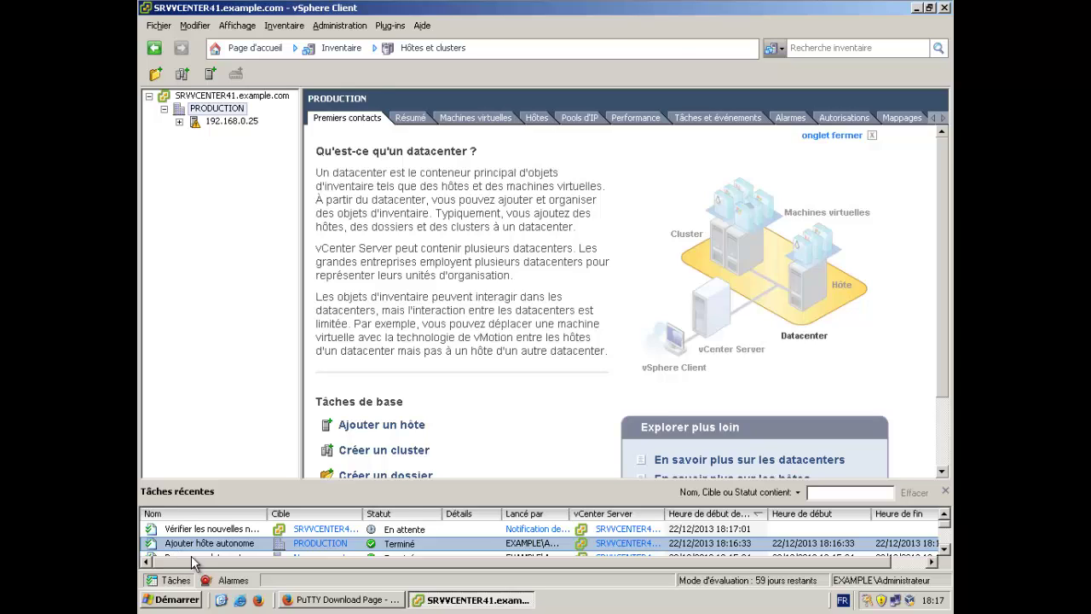
Expand the inventory, select host 192.168.0.25 and view its Résumé tab.
{"action": "left_click", "coordinate": [180, 123]}
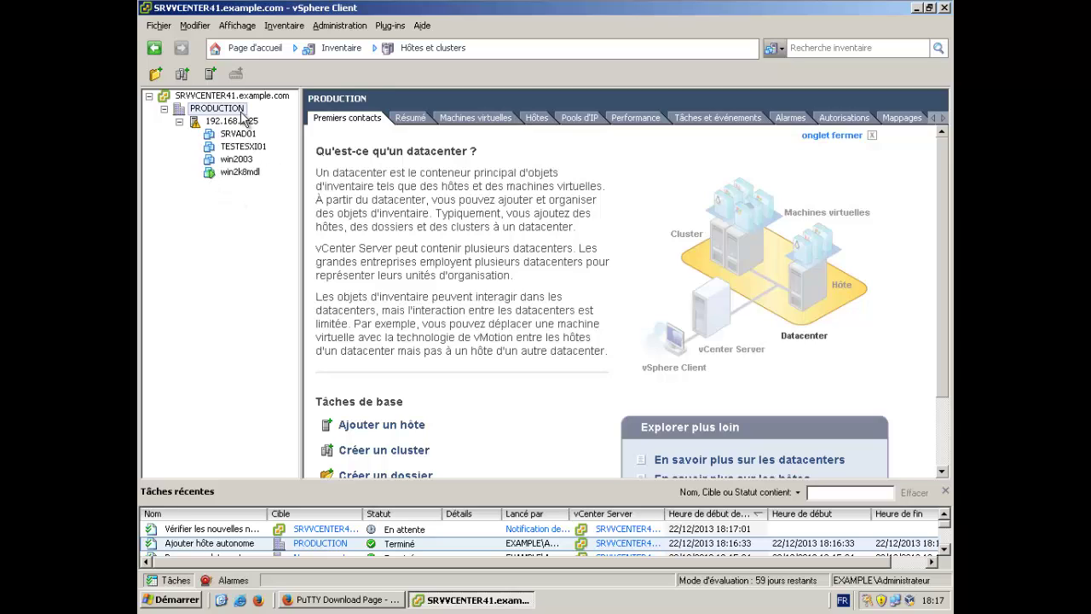
{"action": "left_click", "coordinate": [242, 124]}
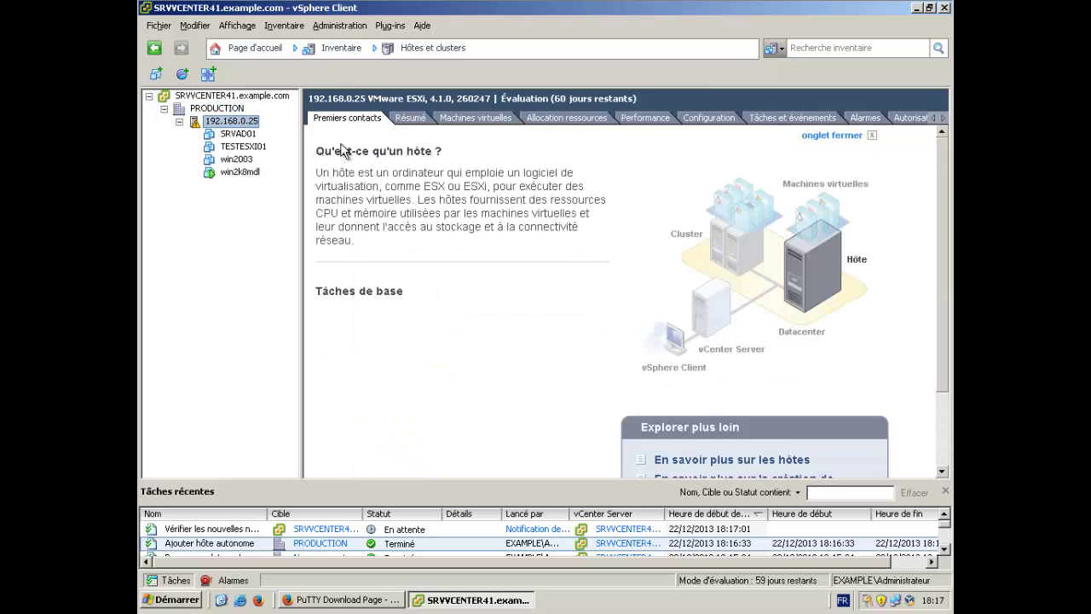
{"action": "left_click", "coordinate": [401, 121]}
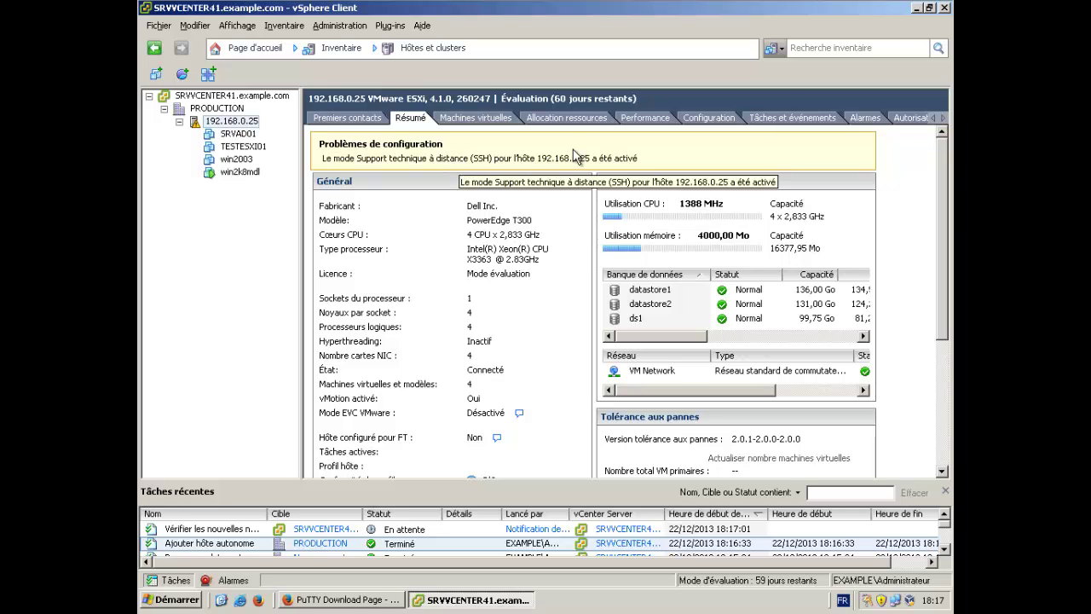
Stop the Support technique à distance (SSH) service from the host's security profile services.
{"action": "left_click", "coordinate": [710, 120]}
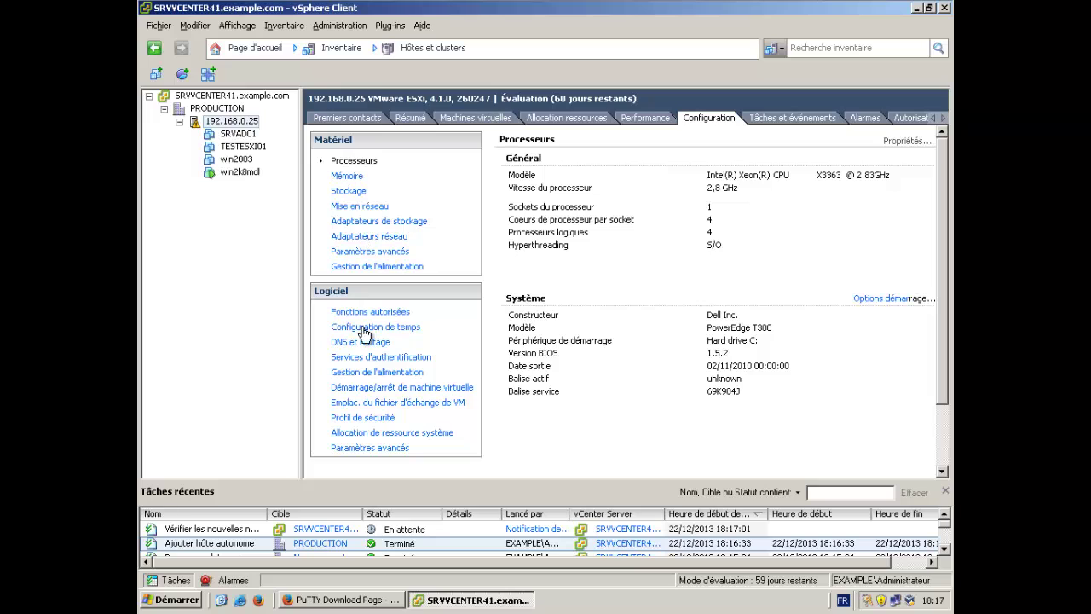
{"action": "left_click", "coordinate": [367, 418]}
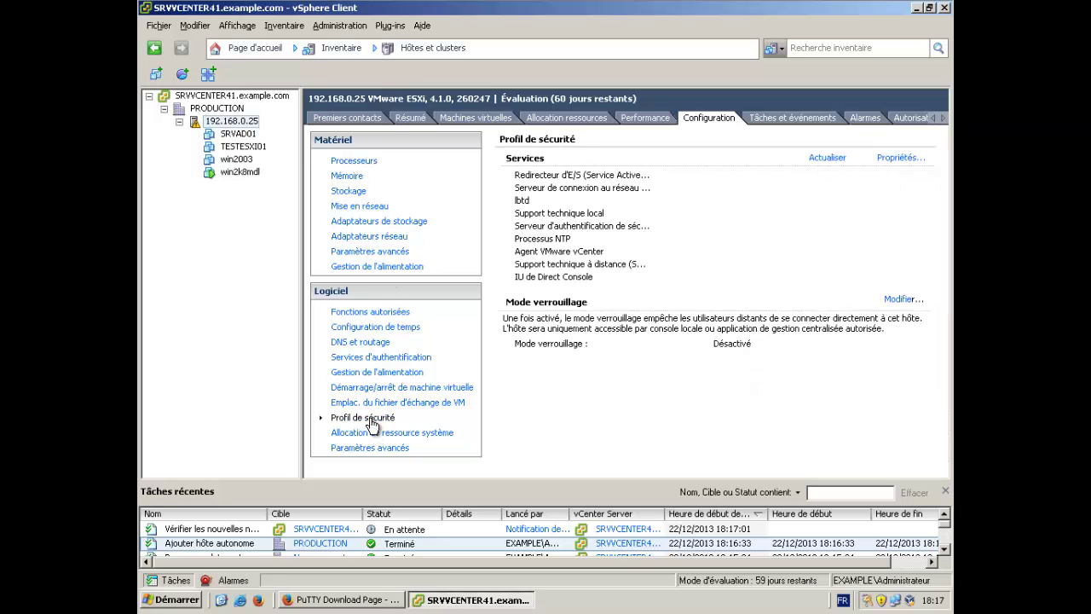
{"action": "left_click", "coordinate": [901, 157]}
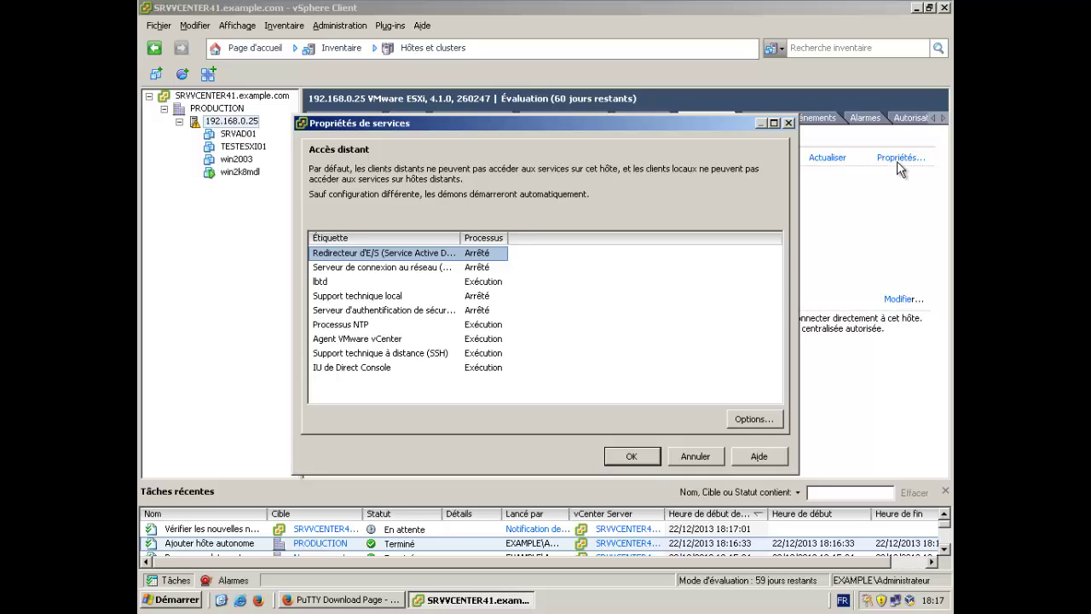
{"action": "left_click", "coordinate": [401, 355]}
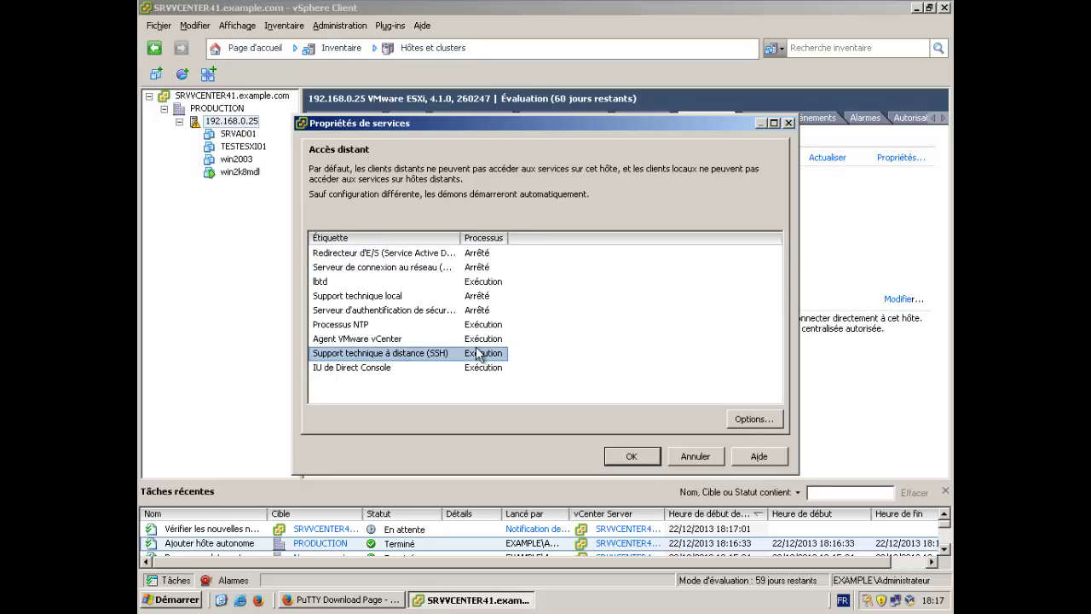
{"action": "left_click", "coordinate": [739, 420]}
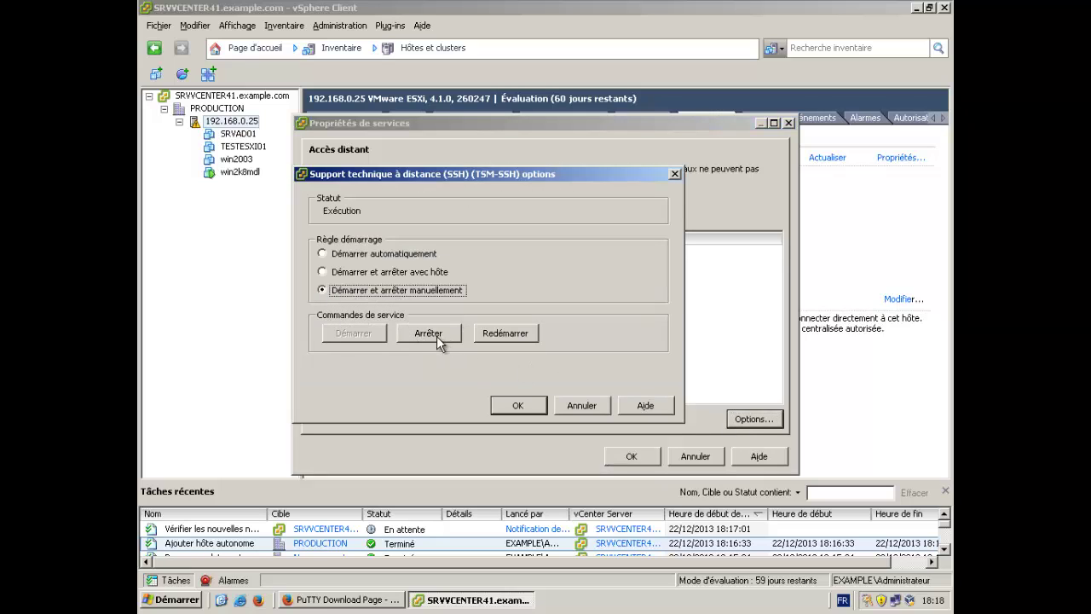
{"action": "left_click", "coordinate": [434, 334]}
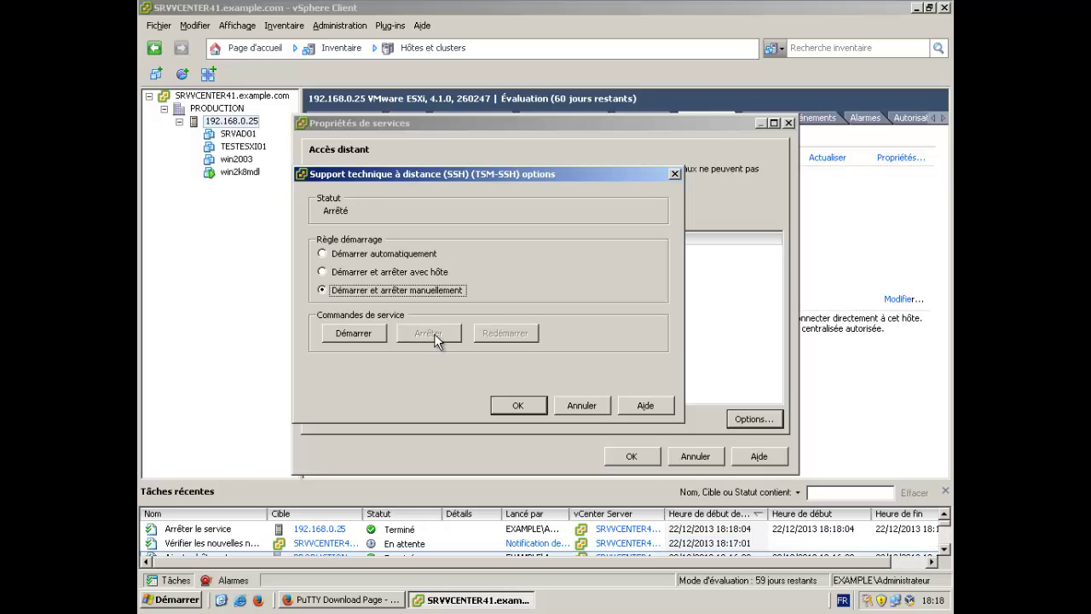
{"action": "left_click", "coordinate": [522, 406]}
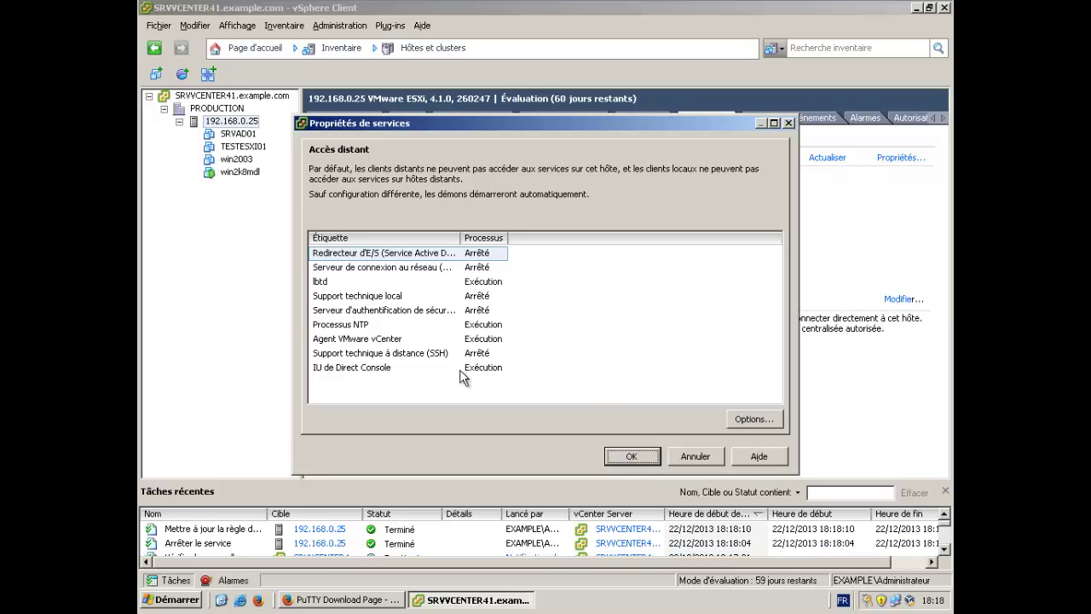
Recheck the SSH service options without changes and close Propriétés de services.
{"action": "left_click", "coordinate": [415, 358]}
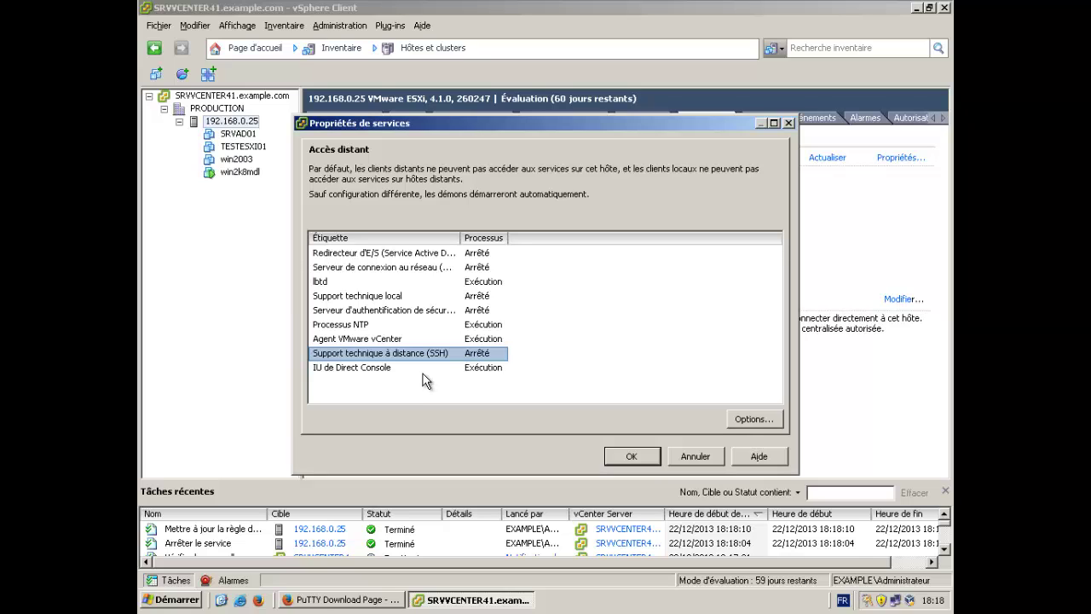
{"action": "left_click", "coordinate": [749, 418]}
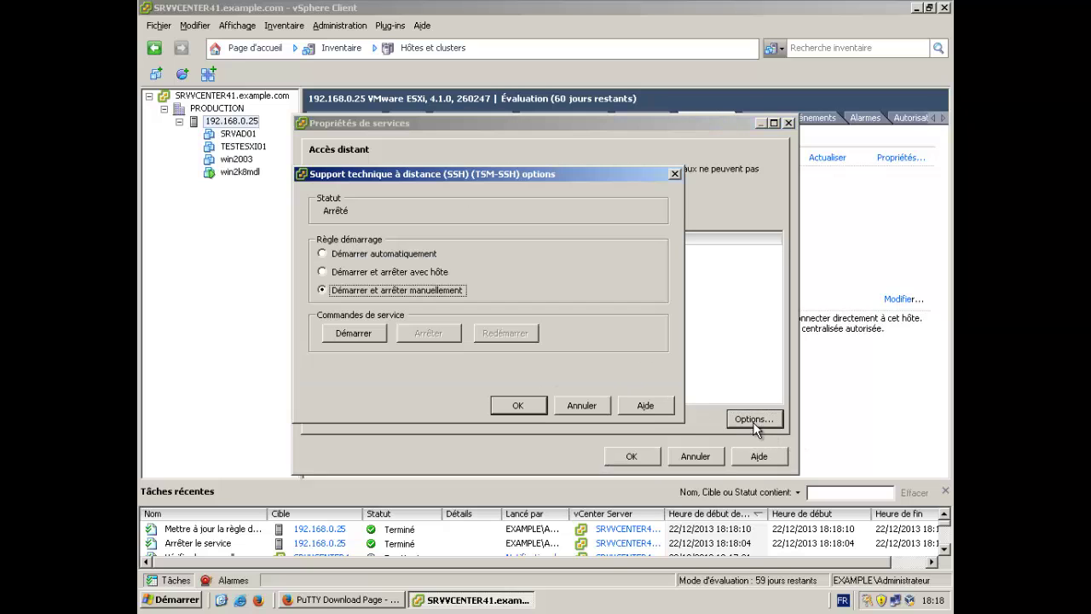
{"action": "left_click", "coordinate": [583, 406]}
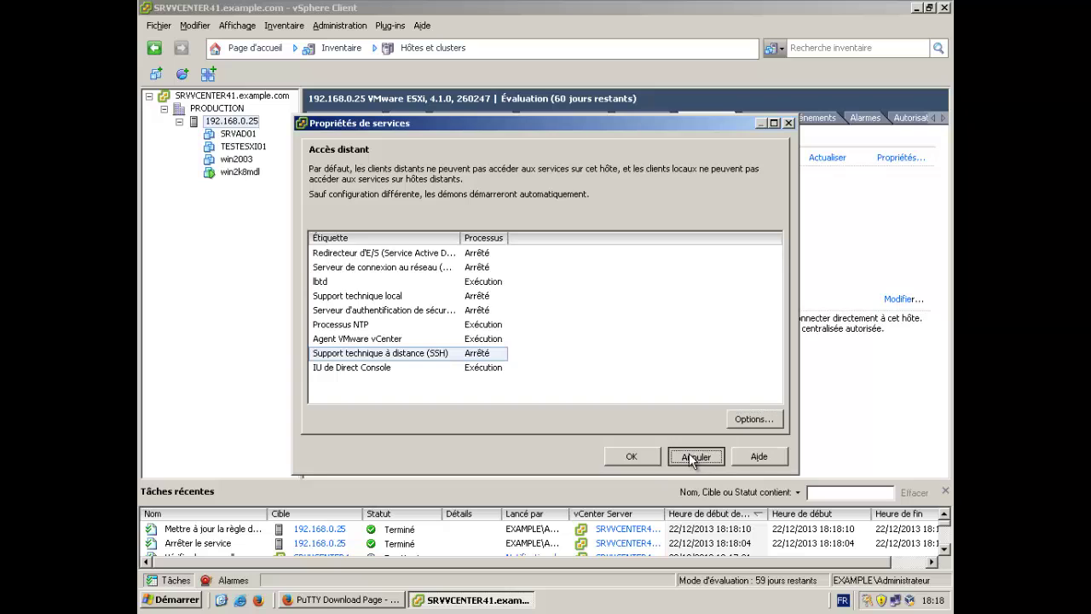
{"action": "left_click", "coordinate": [693, 457]}
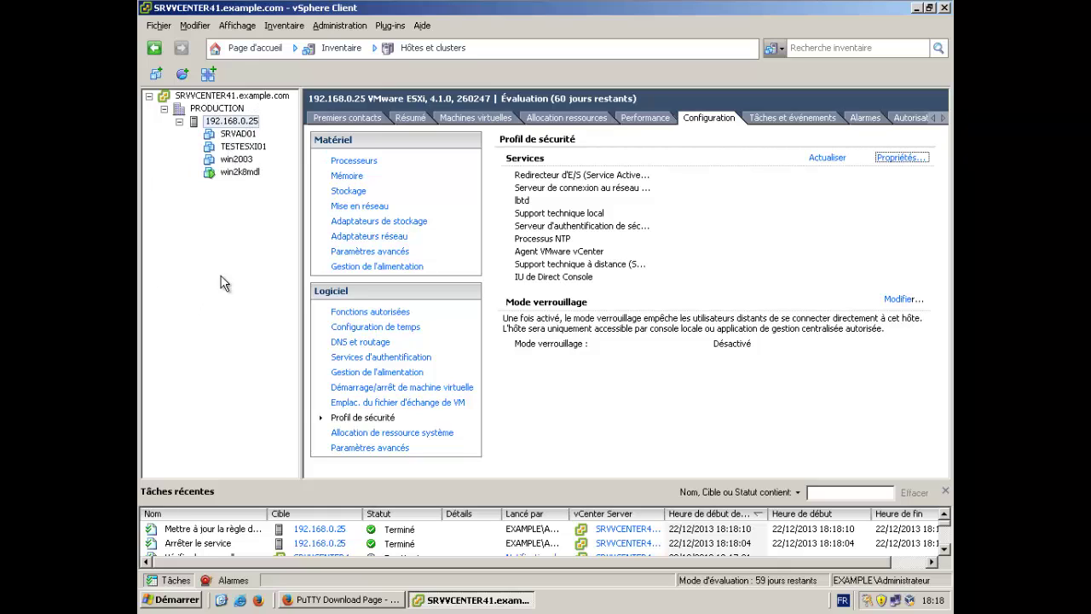
{"action": "right_click", "coordinate": [238, 127]}
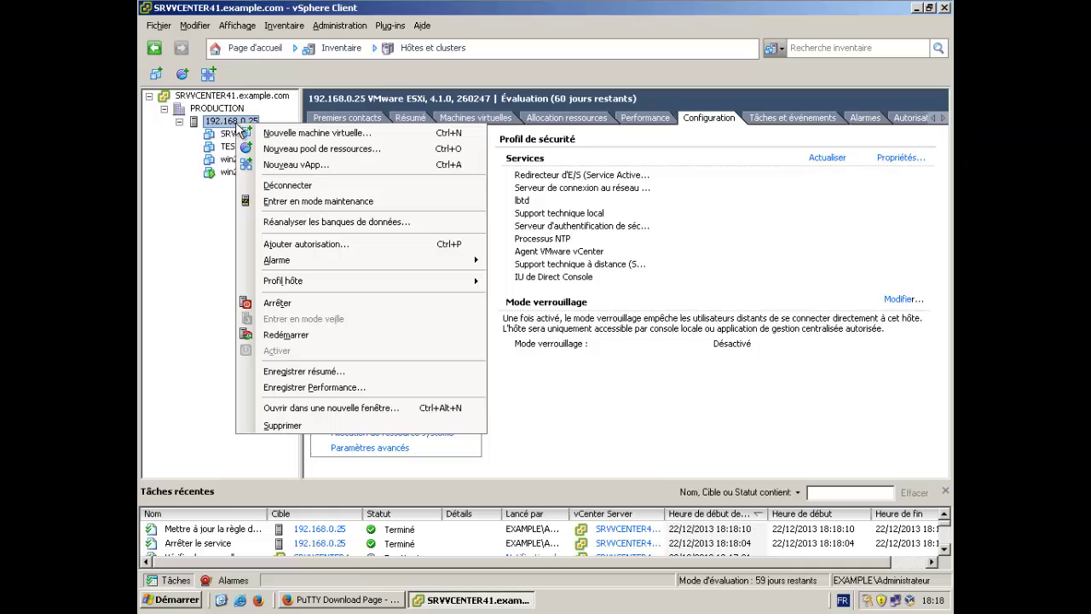
{"action": "left_click", "coordinate": [179, 225]}
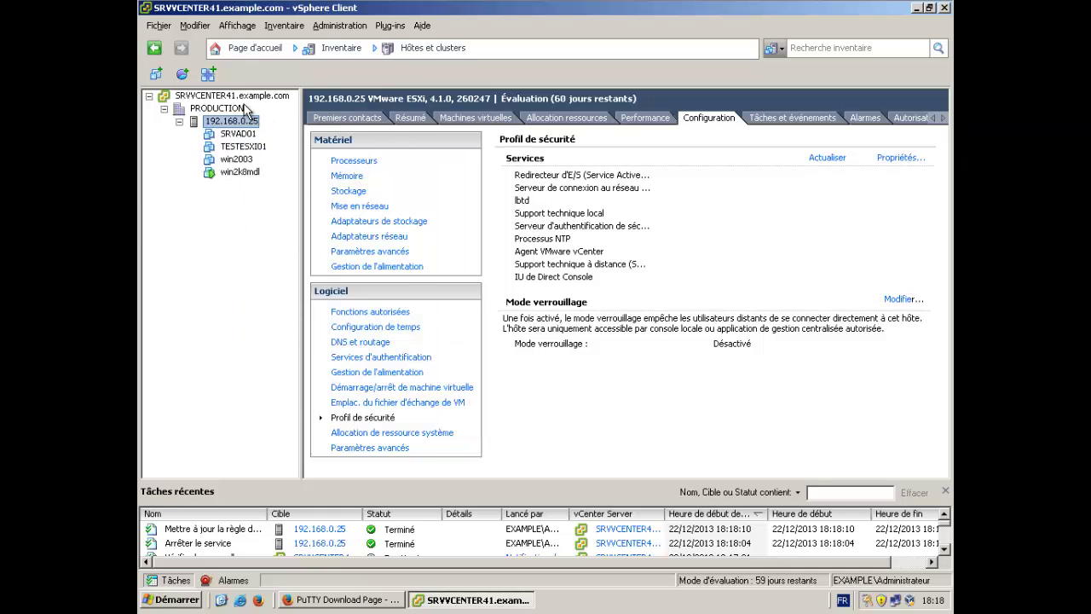
{"action": "left_click", "coordinate": [406, 120]}
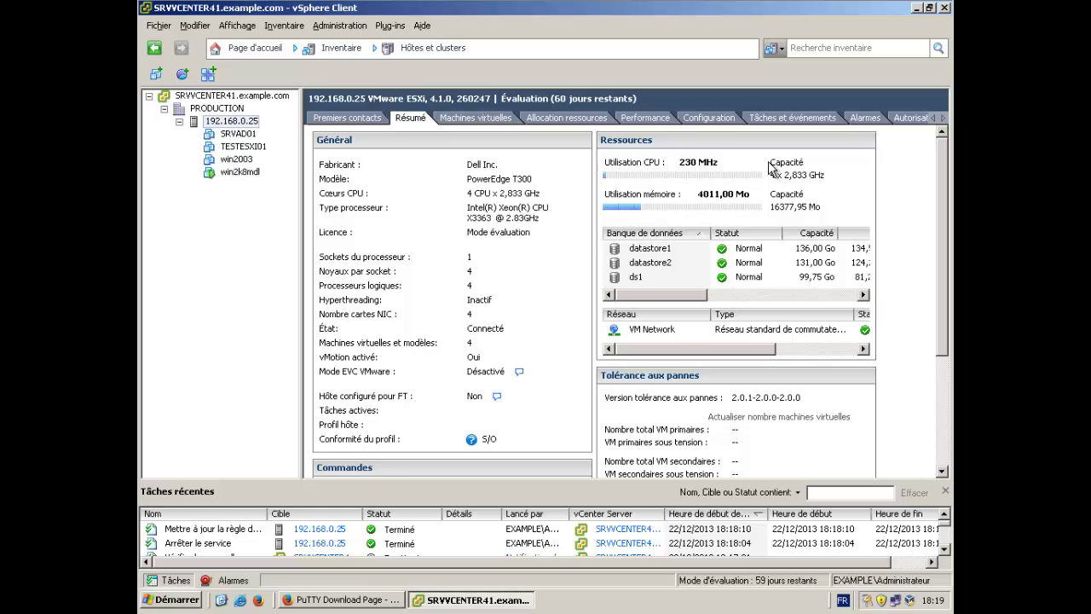
{"action": "left_click", "coordinate": [714, 120]}
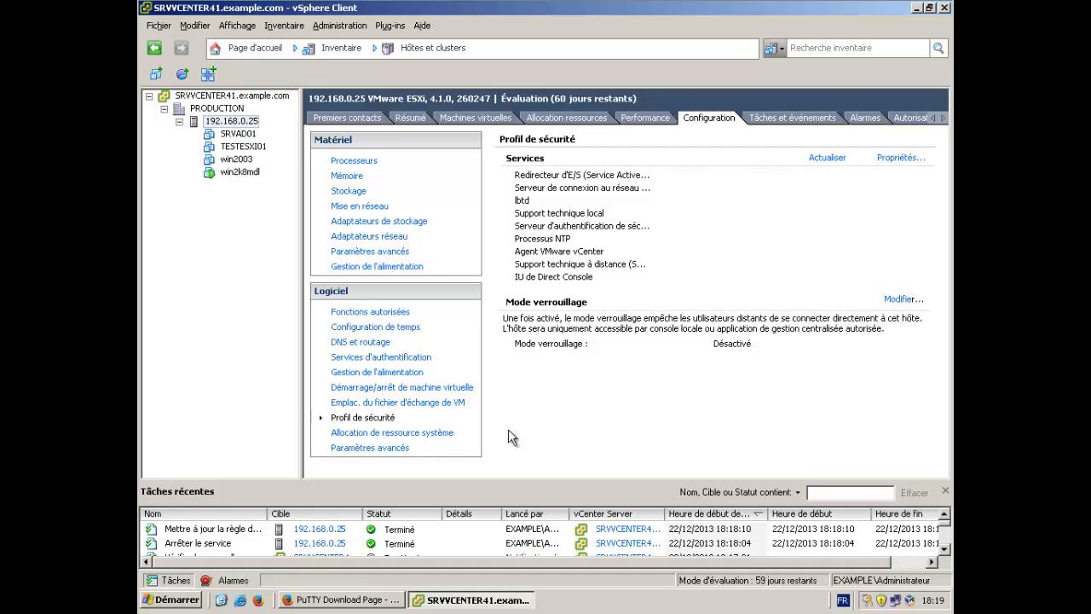
Minimise vCenter and connect vSphere Client directly to host 192.168.0.25 as root.
{"action": "left_click", "coordinate": [919, 9]}
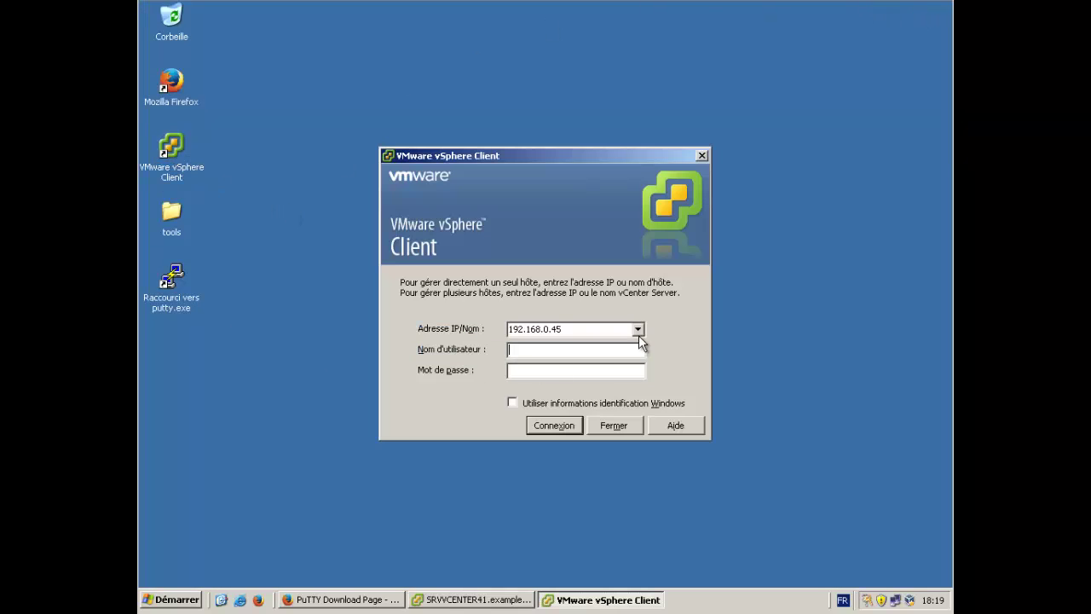
{"action": "left_click", "coordinate": [638, 331]}
{"action": "left_click", "coordinate": [589, 355]}
{"action": "left_click", "coordinate": [579, 351]}
{"action": "type", "text": "root"}
{"action": "type", "text": "******"}
{"action": "type", "text": "**"}
{"action": "key", "text": "Return"}
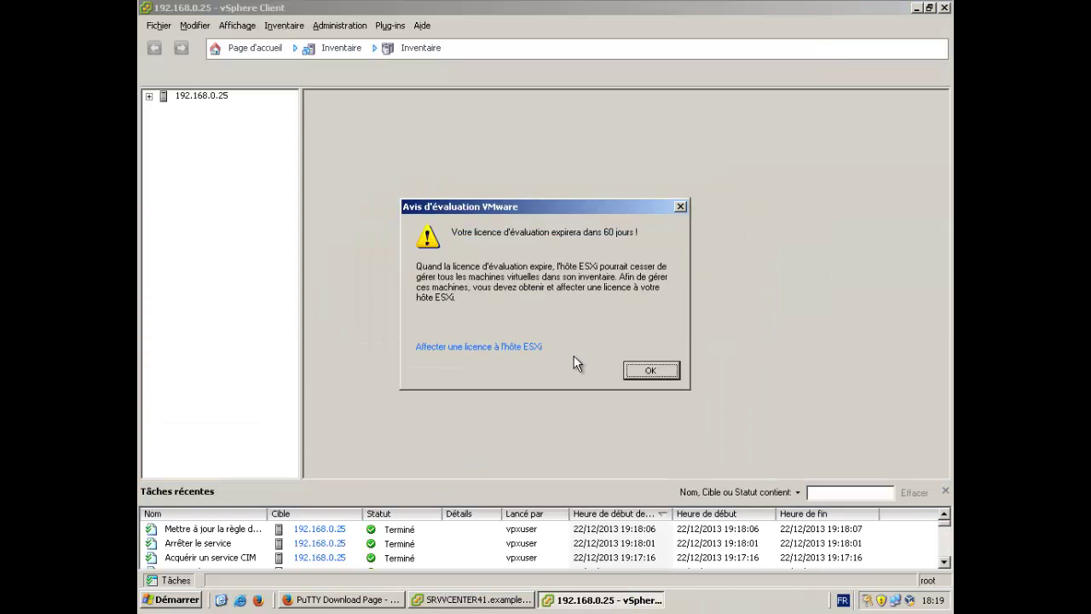
{"action": "left_click", "coordinate": [655, 371]}
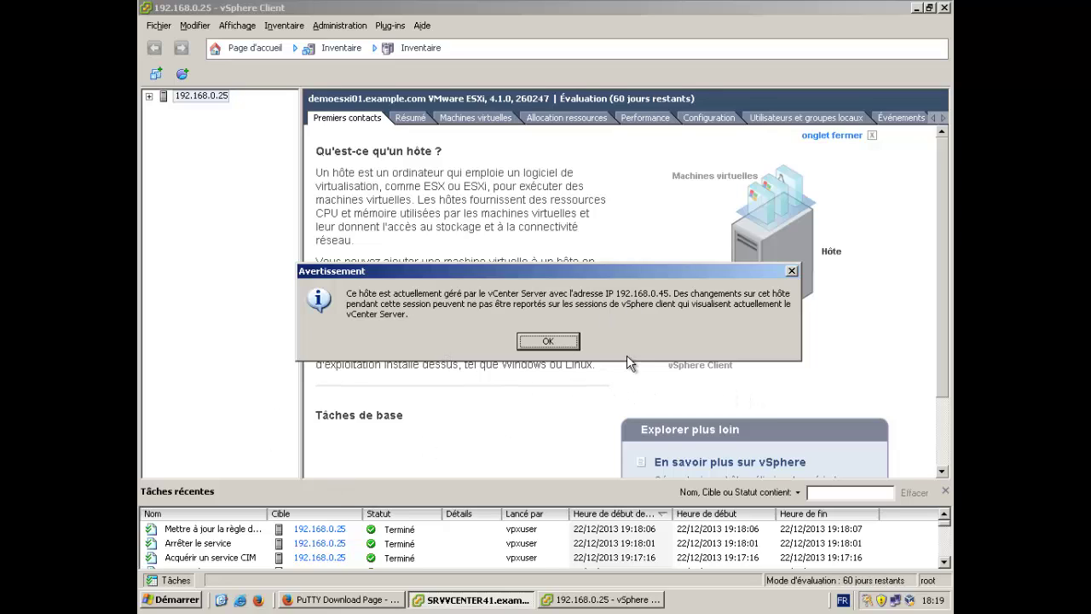
Acknowledge the vCenter warning, select VM win2k8mdl, then open and close its console.
{"action": "left_click", "coordinate": [549, 342]}
{"action": "left_click", "coordinate": [149, 96]}
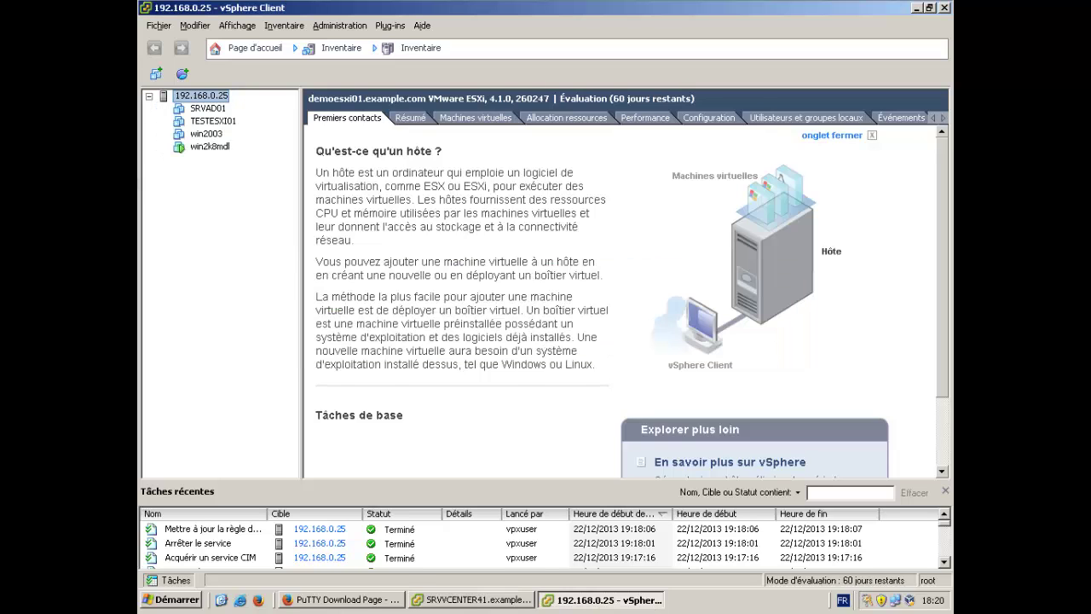
{"action": "left_click", "coordinate": [209, 148]}
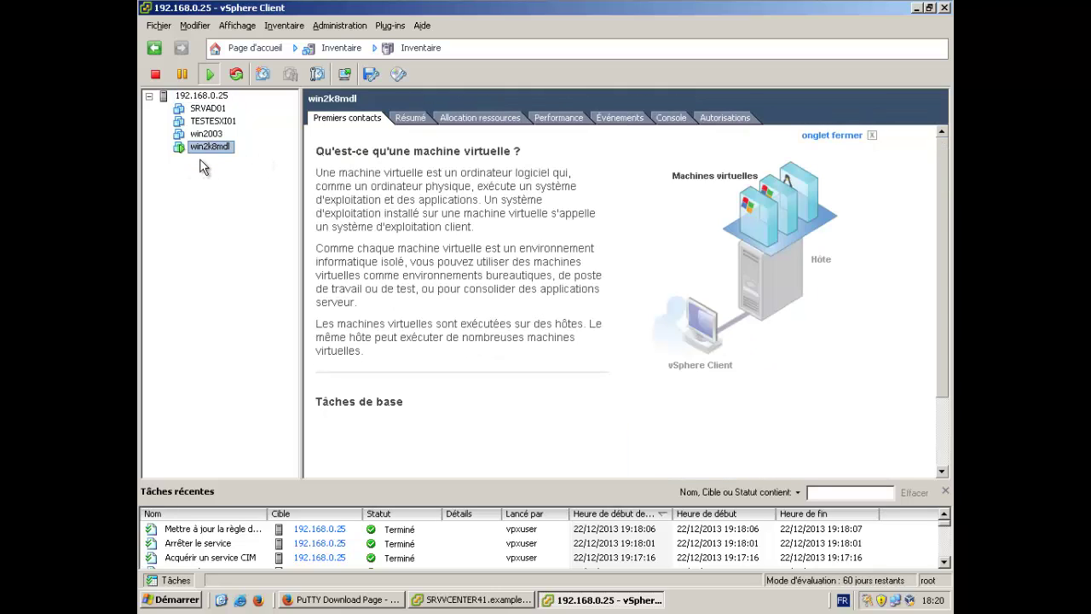
{"action": "right_click", "coordinate": [223, 146]}
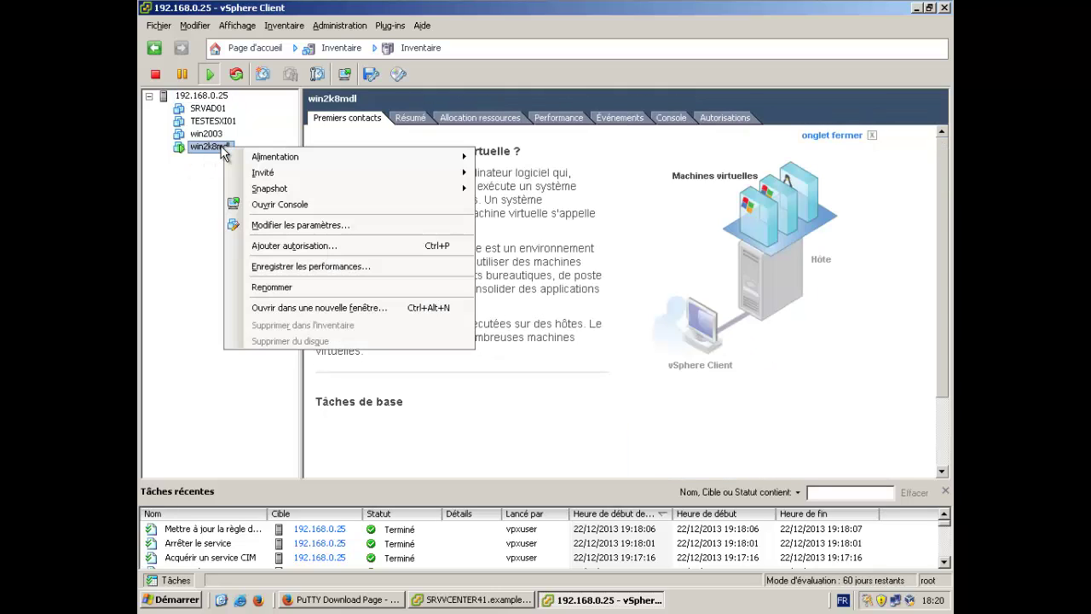
{"action": "mouse_move", "coordinate": [264, 155]}
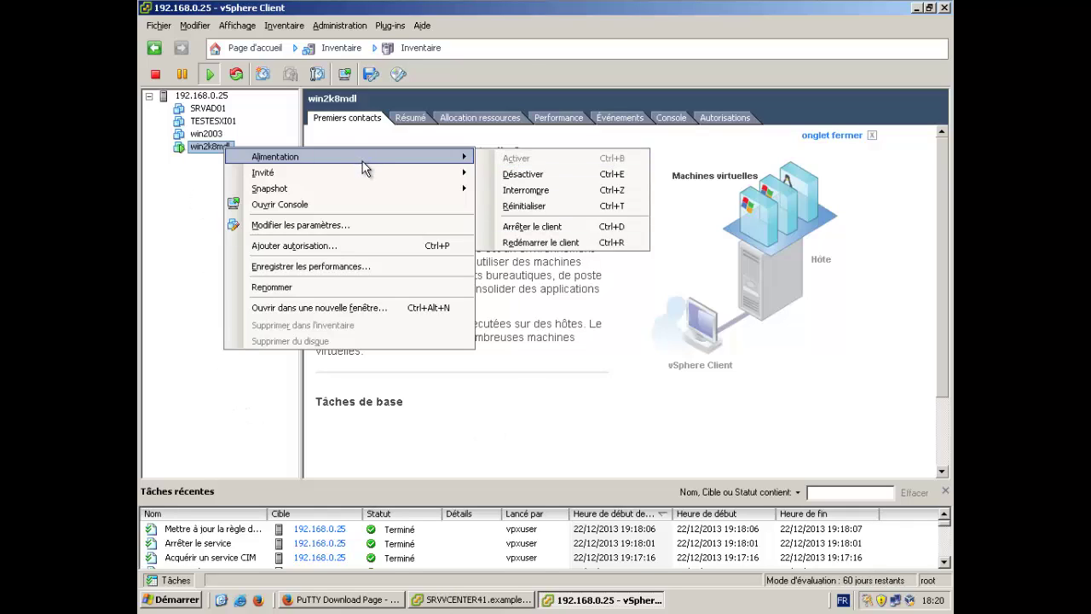
{"action": "mouse_move", "coordinate": [347, 189]}
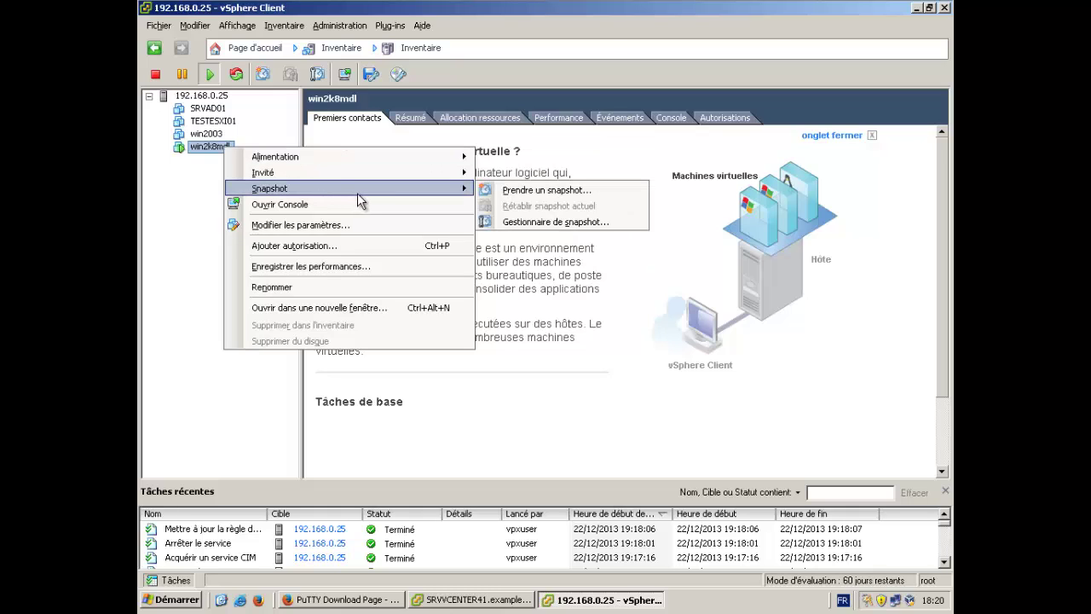
{"action": "left_click", "coordinate": [314, 205]}
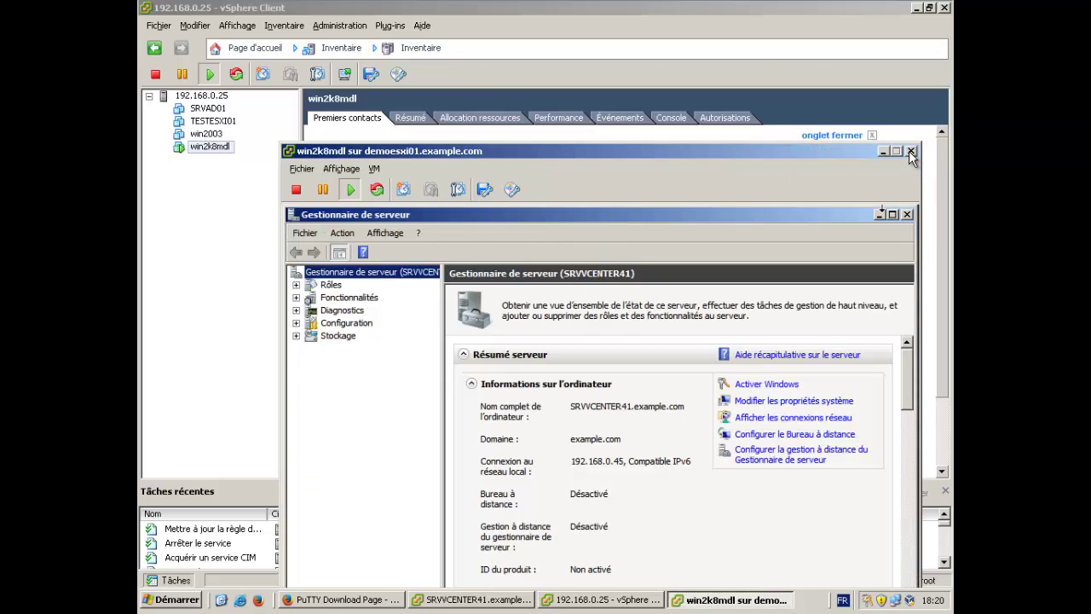
{"action": "left_click", "coordinate": [910, 151]}
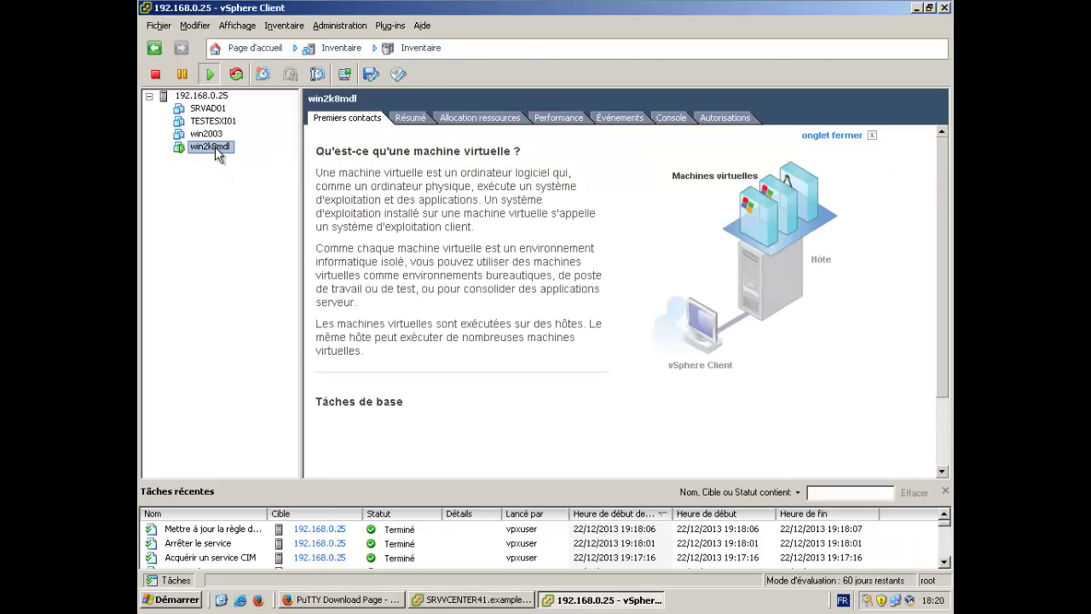
Review win2k8mdl's memory settings (4096 Mo, 2 CPUs), close them unchanged, then select win2003.
{"action": "right_click", "coordinate": [215, 147]}
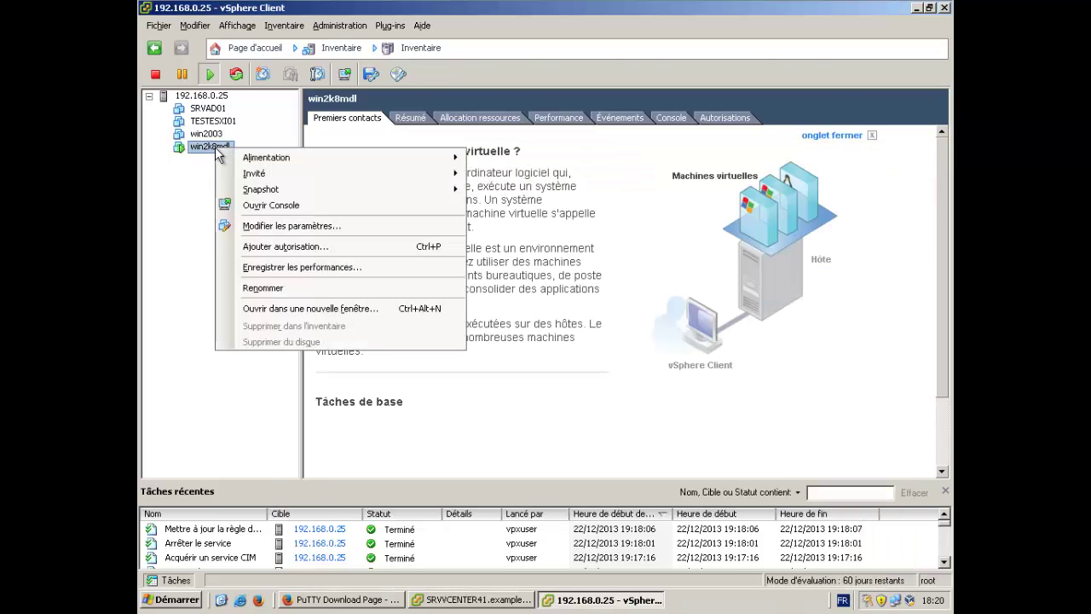
{"action": "left_click", "coordinate": [252, 226]}
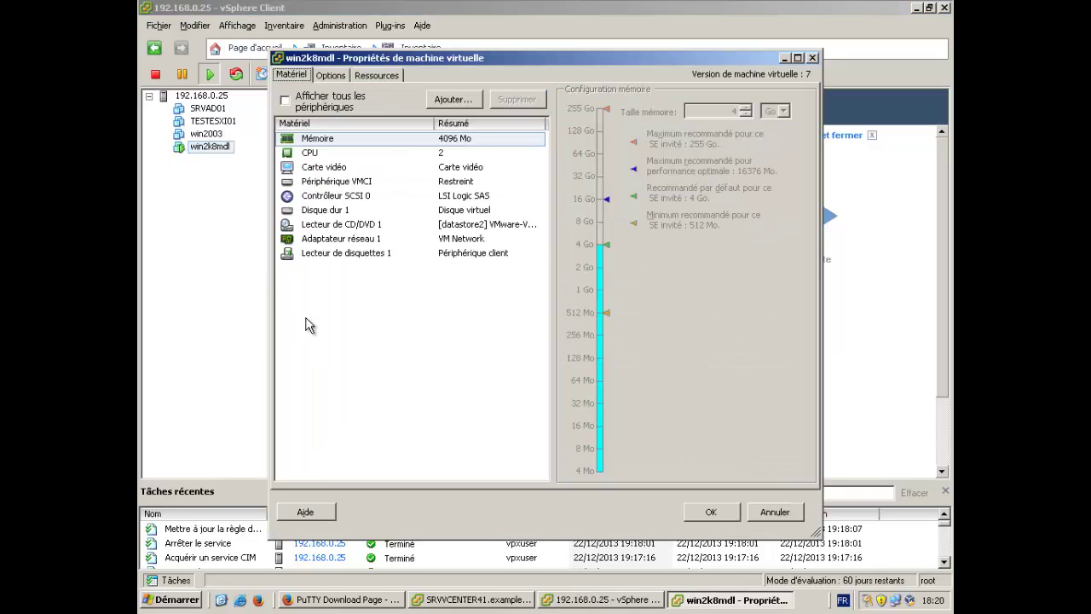
{"action": "left_click", "coordinate": [359, 144]}
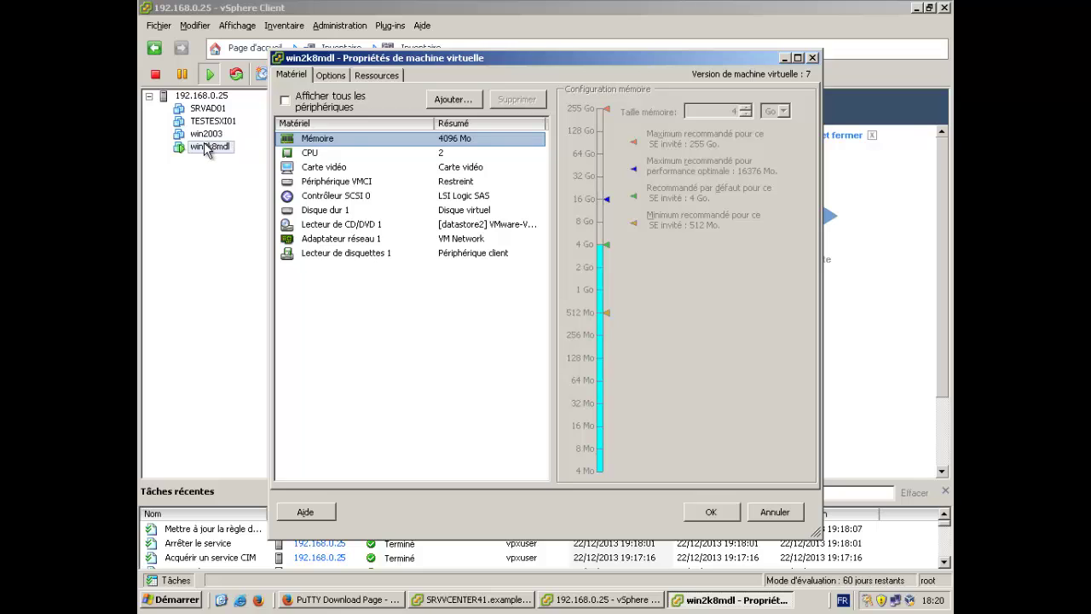
{"action": "left_click", "coordinate": [772, 515]}
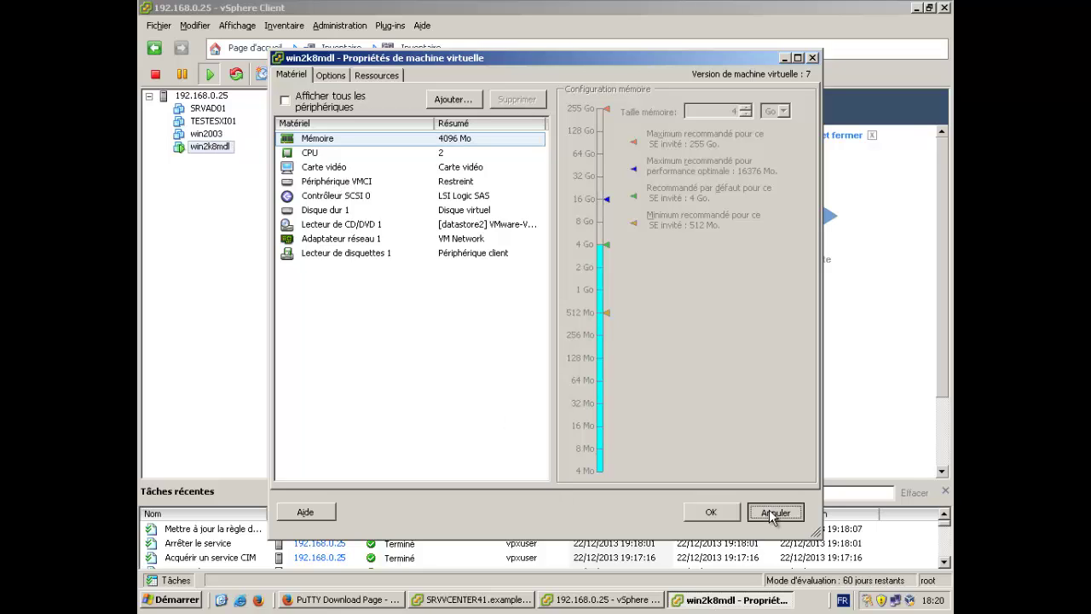
{"action": "left_click", "coordinate": [773, 515]}
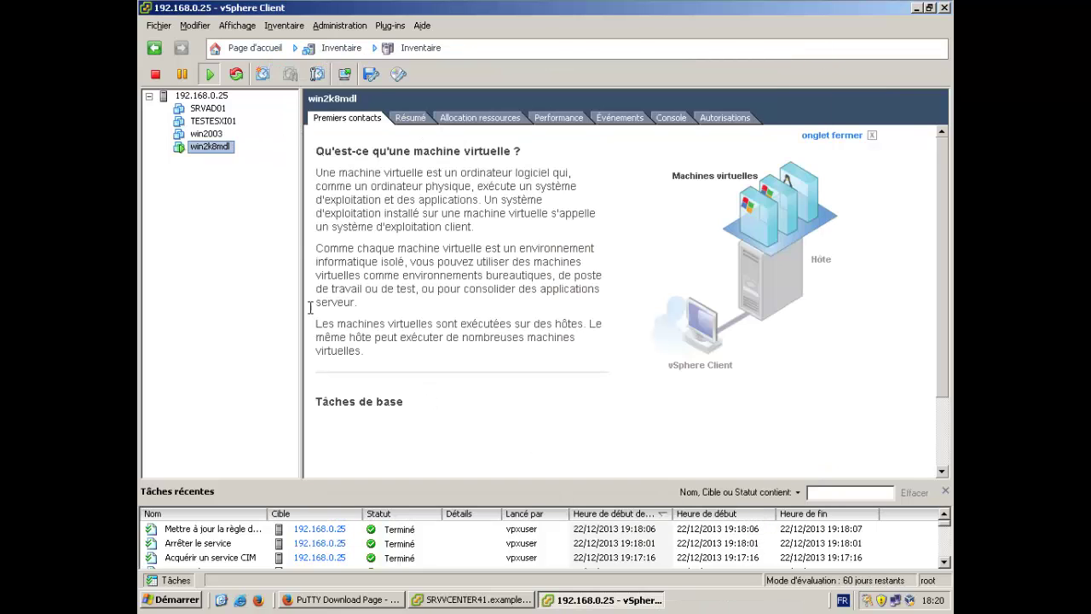
{"action": "left_click", "coordinate": [186, 134]}
Open win2003's settings and set its memory size to 2 Go.
{"action": "right_click", "coordinate": [197, 134]}
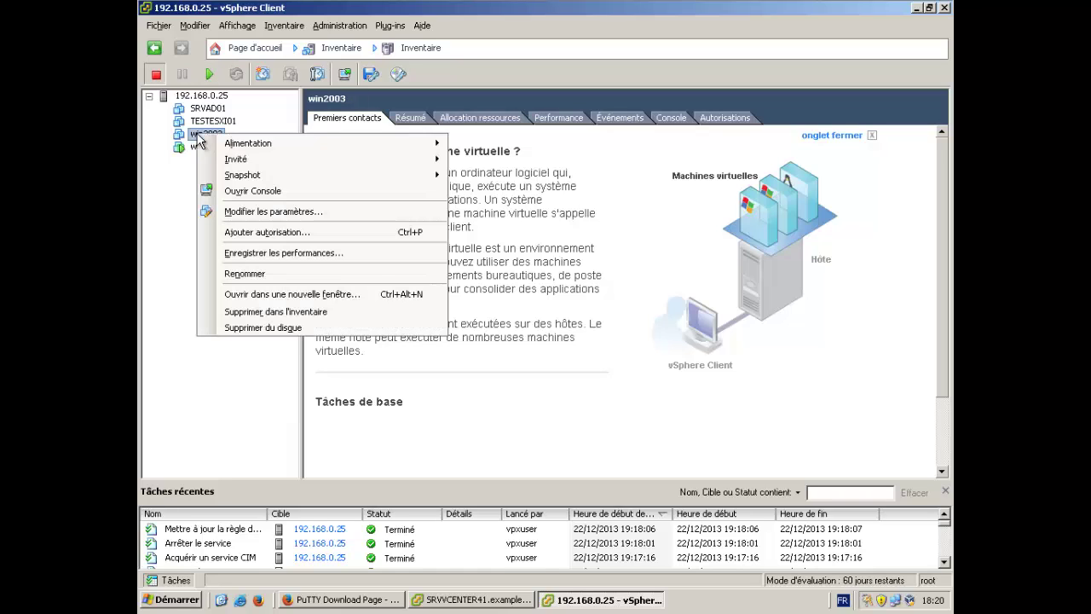
{"action": "left_click", "coordinate": [287, 213]}
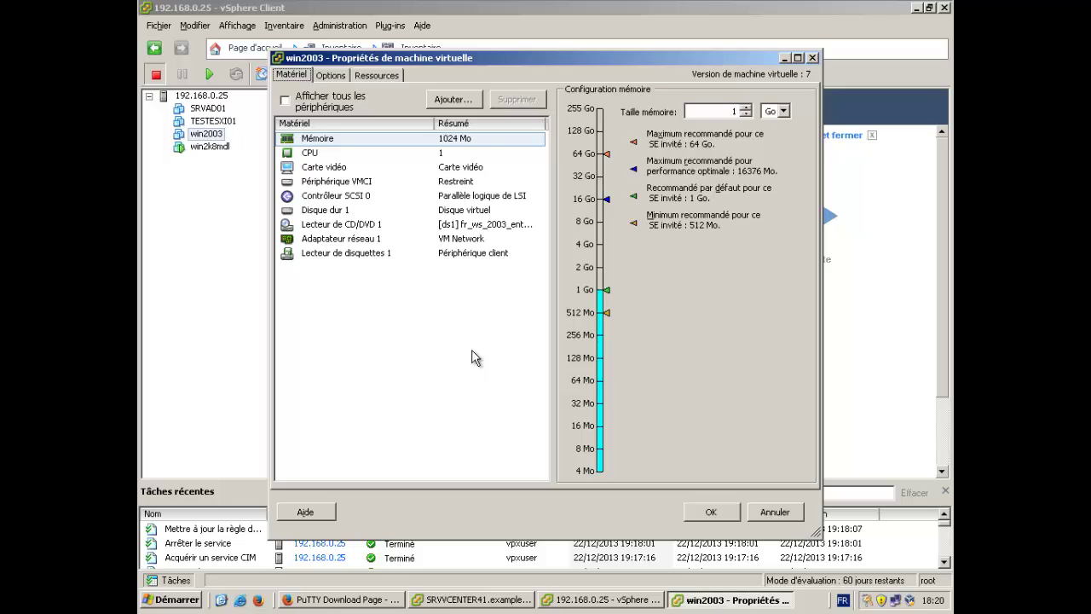
{"action": "double_click", "coordinate": [727, 111]}
{"action": "type", "text": "2"}
Give win2003 2 virtual CPUs and enlarge hard disk 1 from 30 to 40 Go.
{"action": "left_click", "coordinate": [345, 156]}
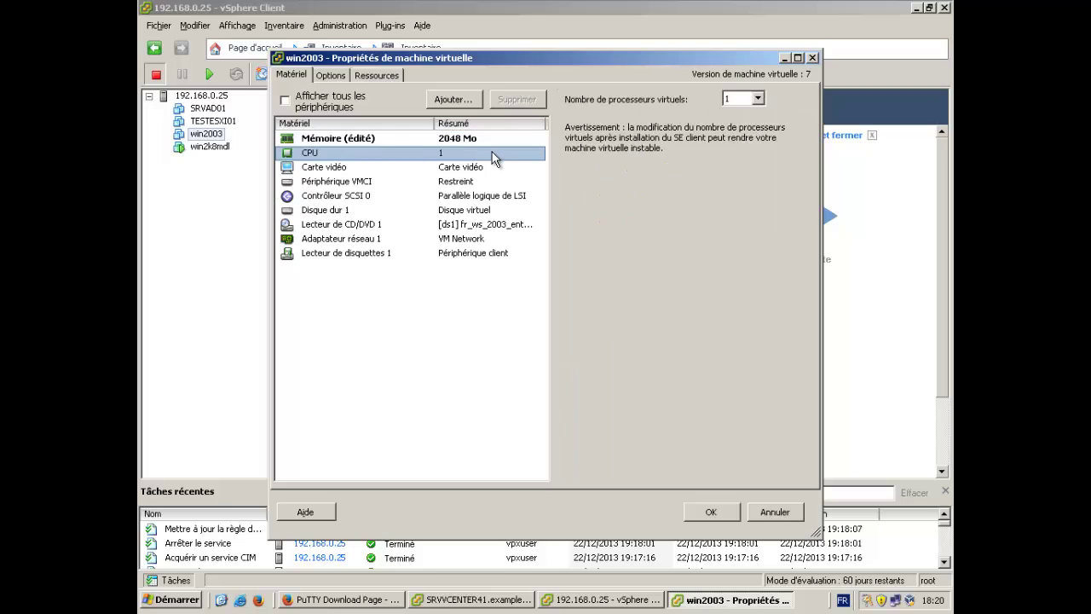
{"action": "left_click", "coordinate": [758, 100]}
{"action": "left_click", "coordinate": [732, 120]}
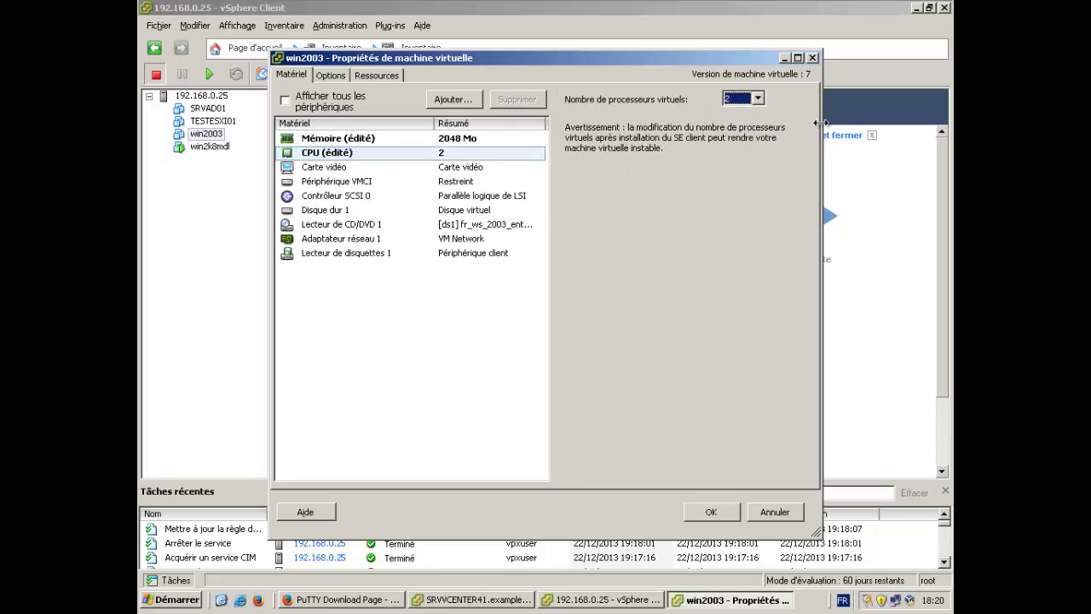
{"action": "left_click", "coordinate": [328, 212]}
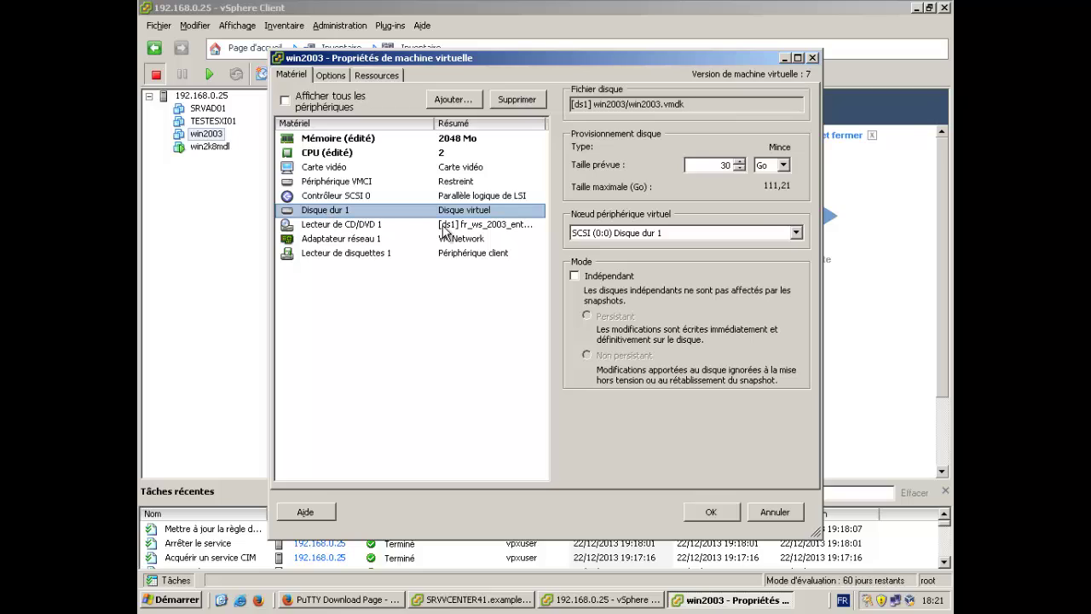
{"action": "double_click", "coordinate": [725, 164]}
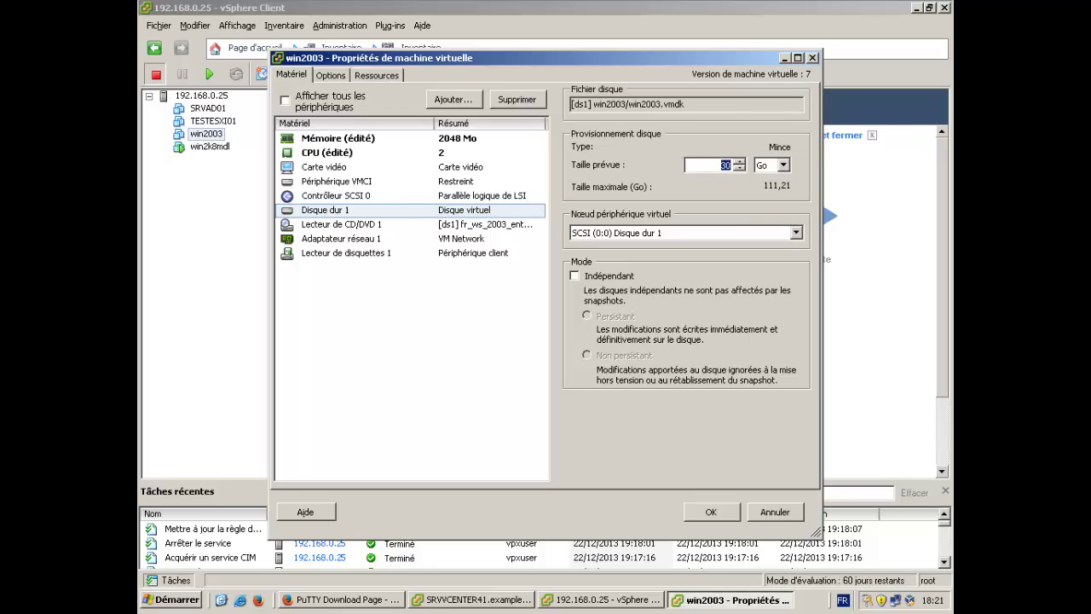
{"action": "type", "text": "40"}
Start adding an Ethernet adapter to win2003, then cancel the wizard and discard all property edits.
{"action": "left_click", "coordinate": [376, 239]}
{"action": "left_click", "coordinate": [453, 100]}
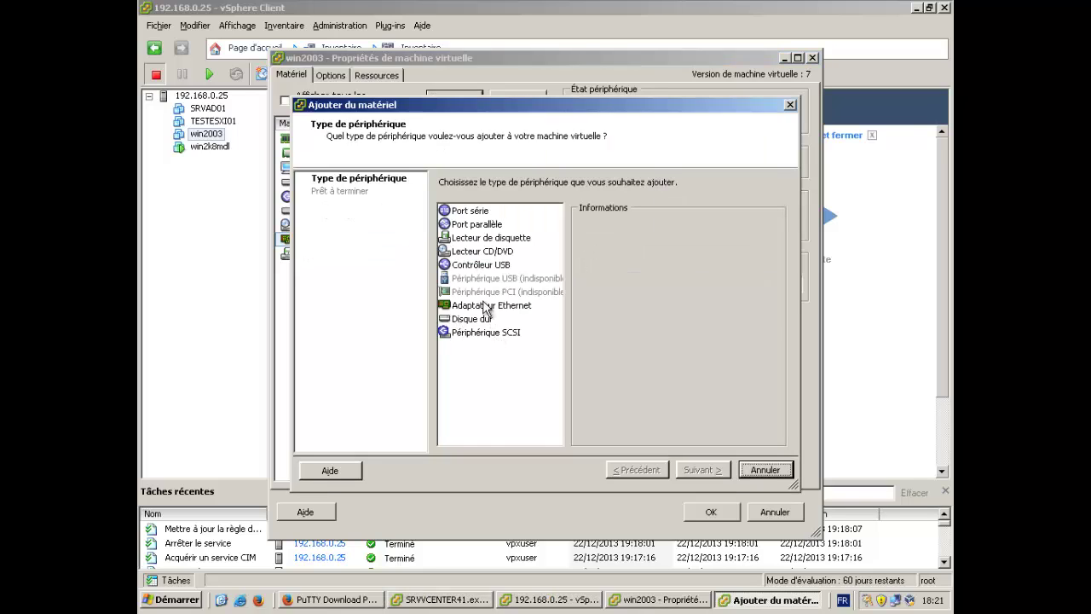
{"action": "left_click", "coordinate": [487, 305]}
{"action": "left_click", "coordinate": [703, 470]}
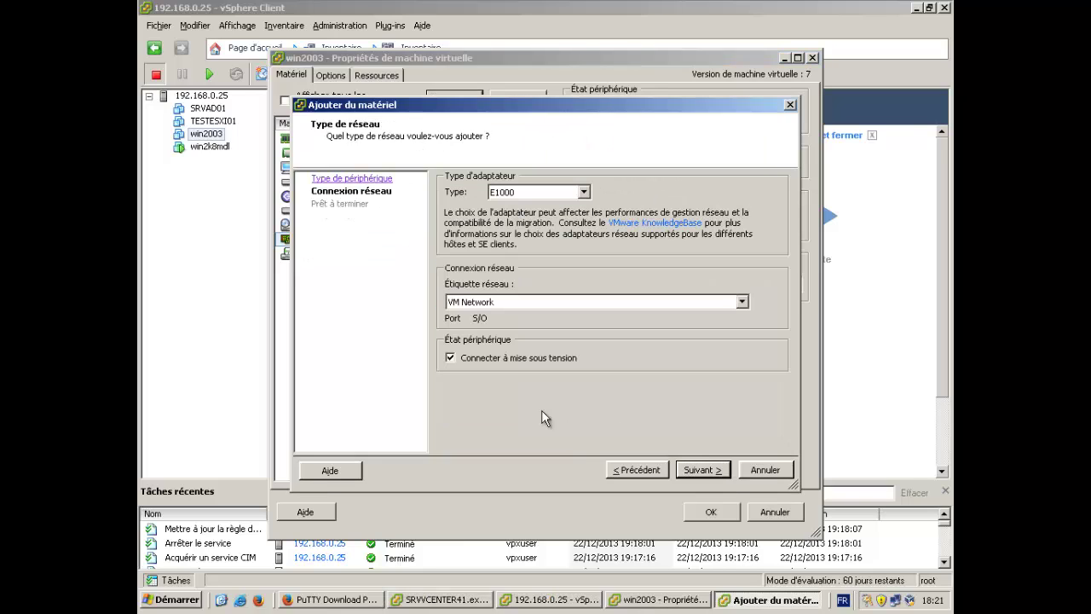
{"action": "left_click", "coordinate": [774, 471]}
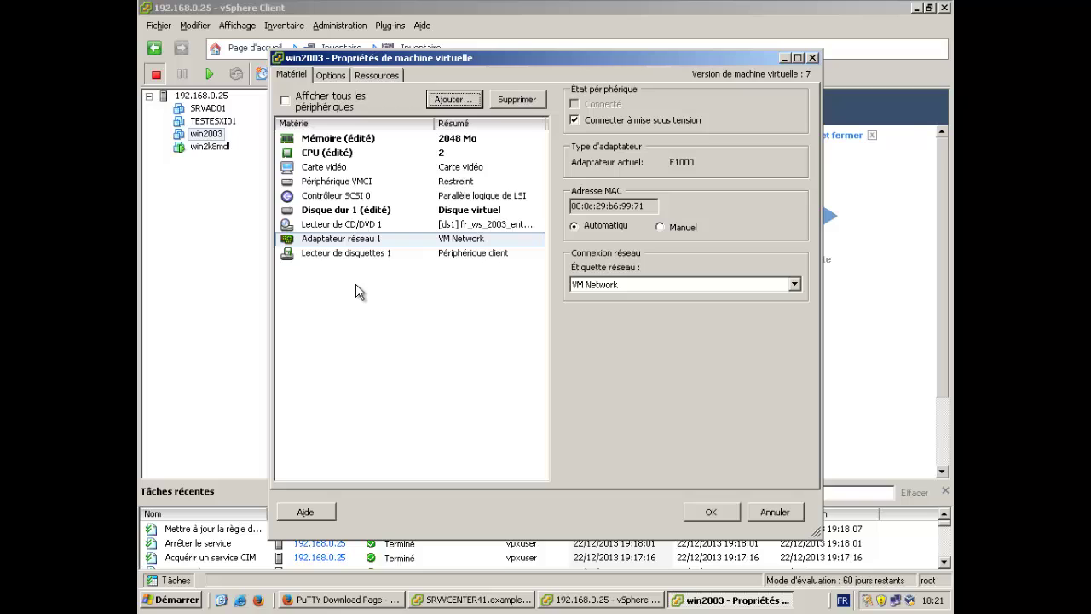
{"action": "left_click", "coordinate": [786, 513]}
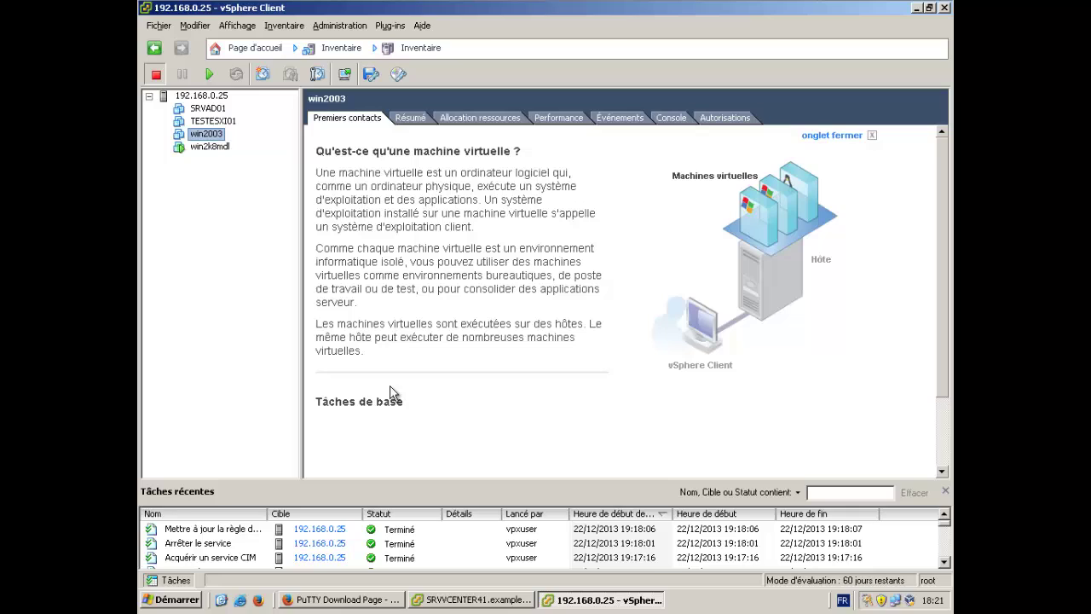
Bring up and dismiss the win2003 action menu in the direct host session.
{"action": "right_click", "coordinate": [217, 137]}
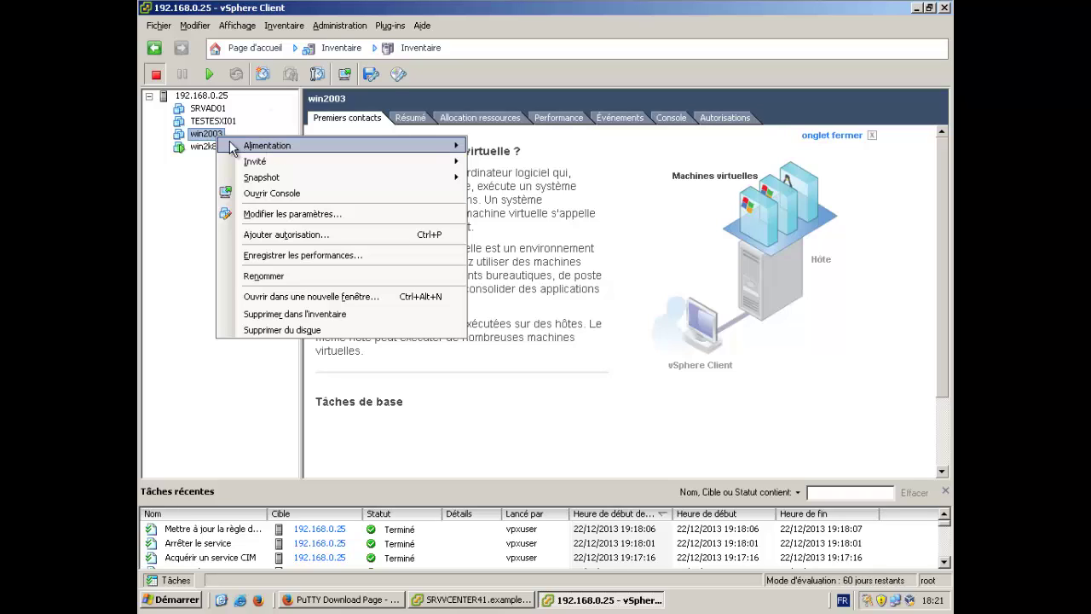
{"action": "mouse_move", "coordinate": [219, 150]}
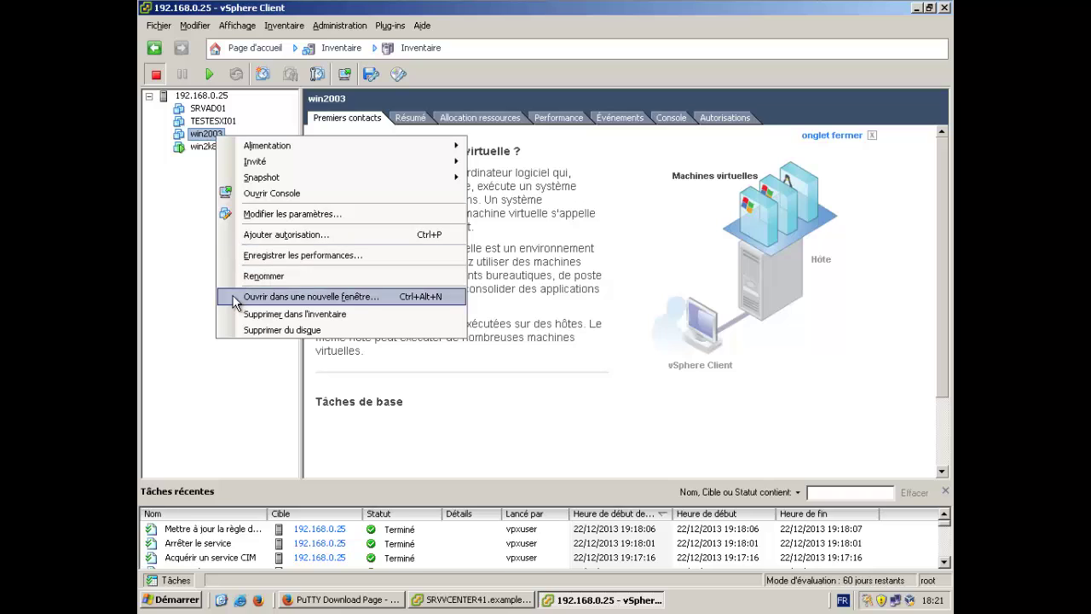
{"action": "right_click", "coordinate": [197, 137]}
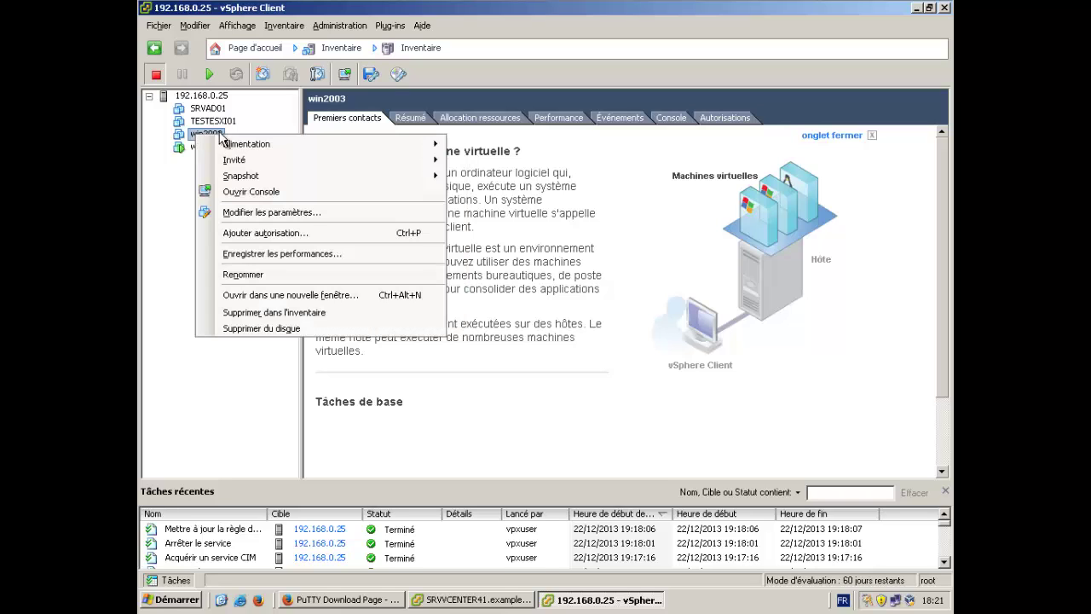
{"action": "mouse_move", "coordinate": [227, 162]}
Switch to the SRVVCENTER41 vCenter client and start cloning win2k8mdl.
{"action": "left_click", "coordinate": [491, 602]}
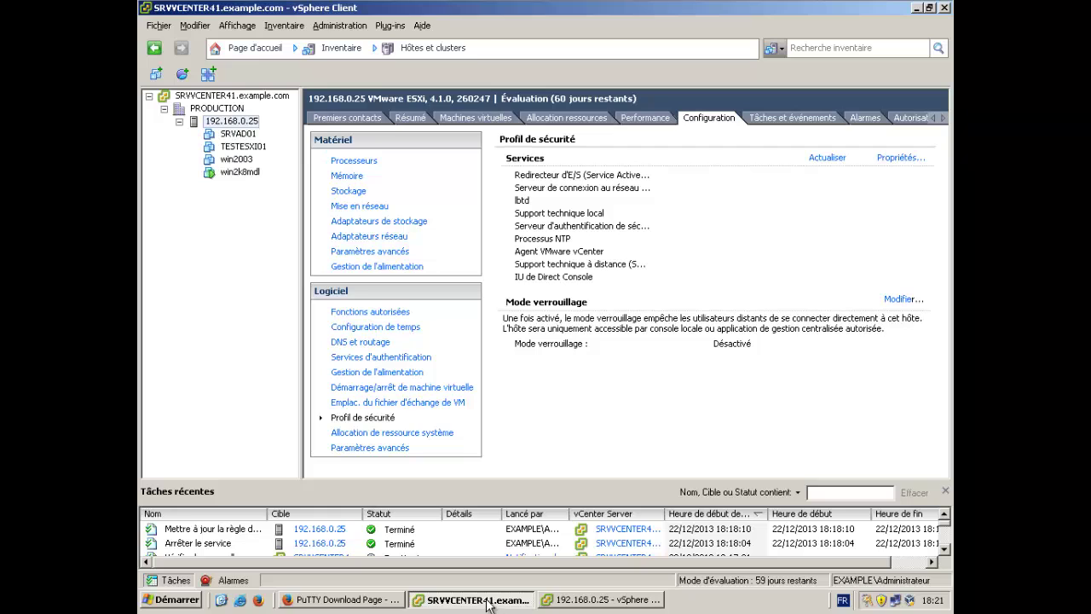
{"action": "right_click", "coordinate": [243, 174]}
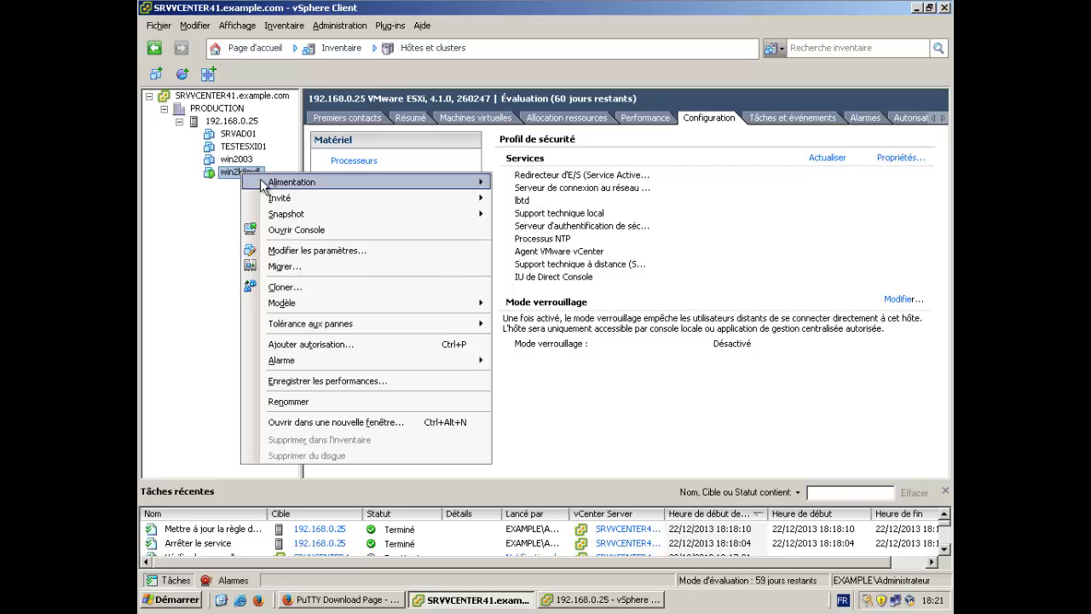
{"action": "mouse_move", "coordinate": [262, 185]}
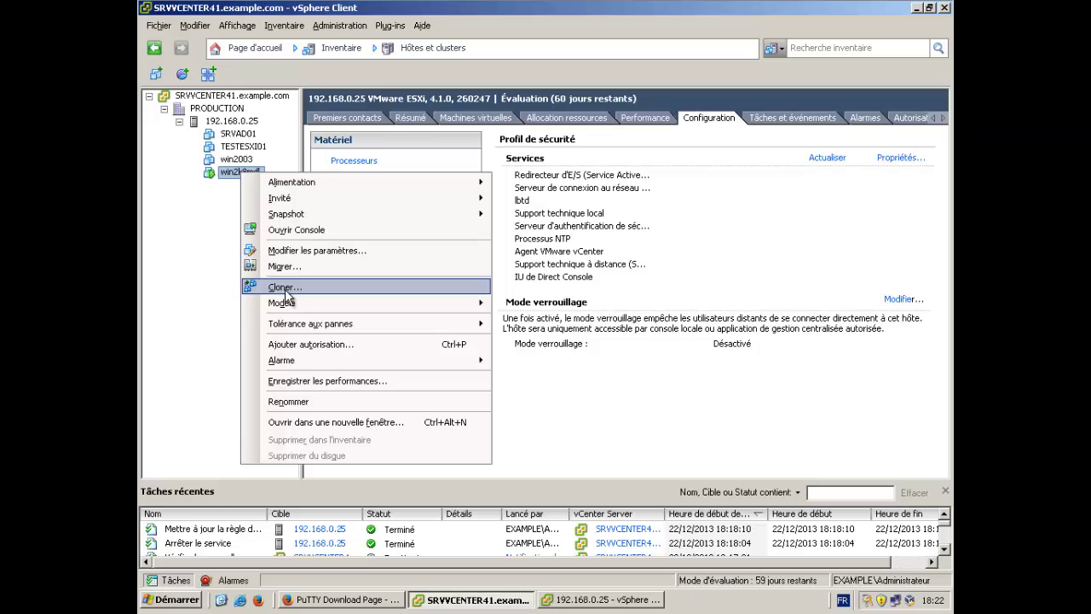
{"action": "left_click", "coordinate": [286, 292]}
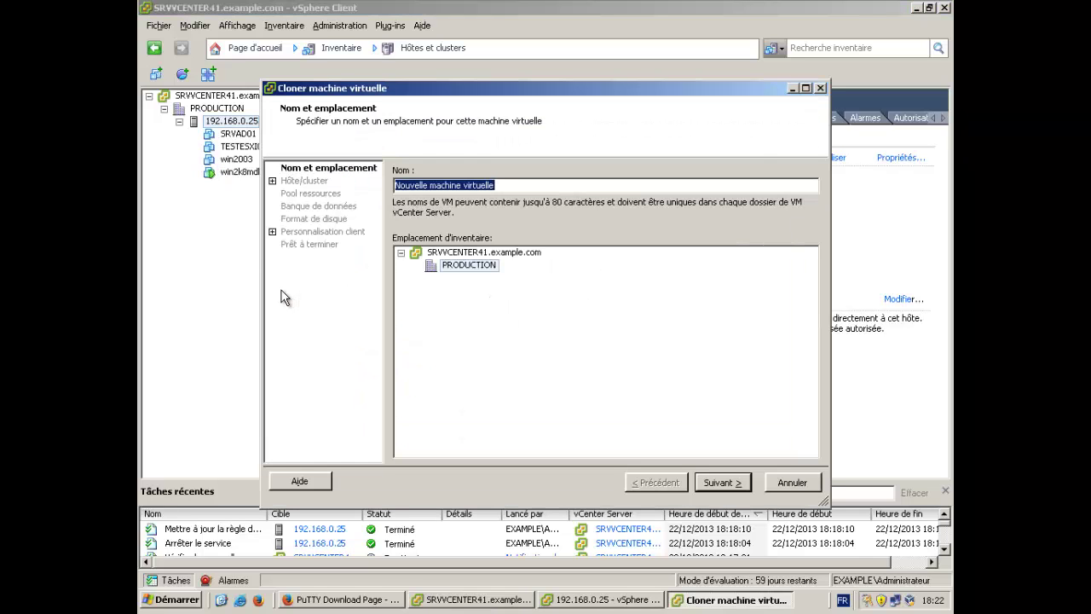
Cancel the Cloner machine virtuelle wizard for win2k8mdl.
{"action": "left_click", "coordinate": [793, 483]}
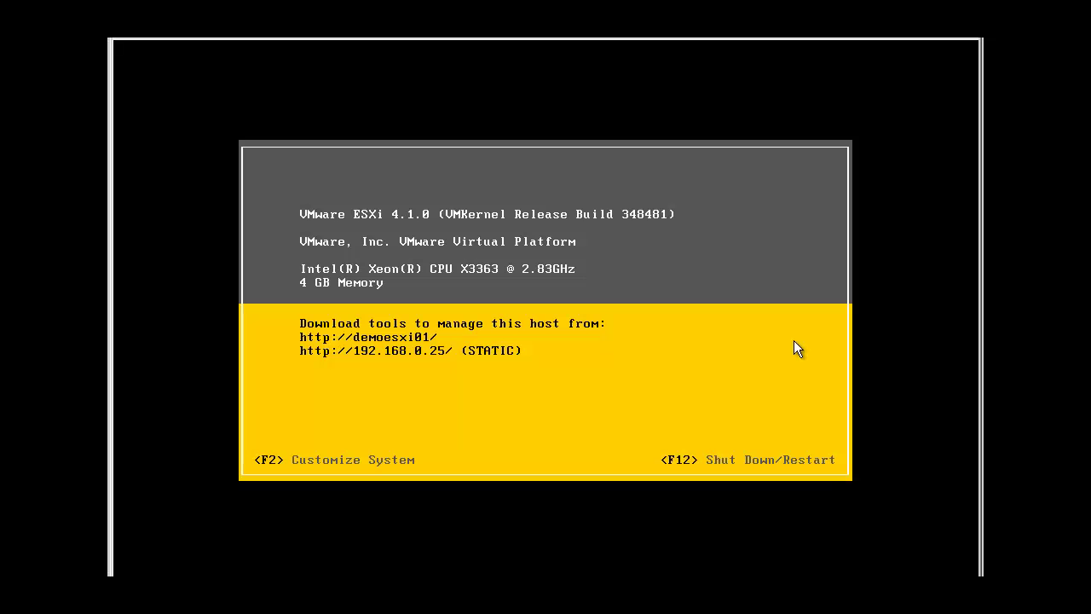
Log in to the ESXi Direct Console as root with the account password.
{"action": "key", "text": "F2"}
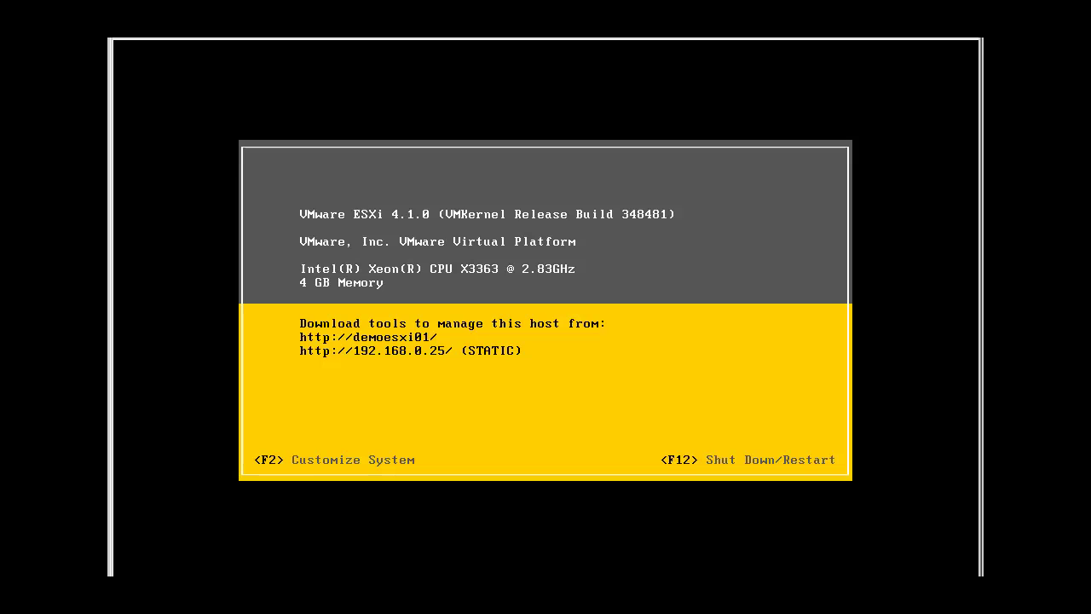
{"action": "key", "text": "F2"}
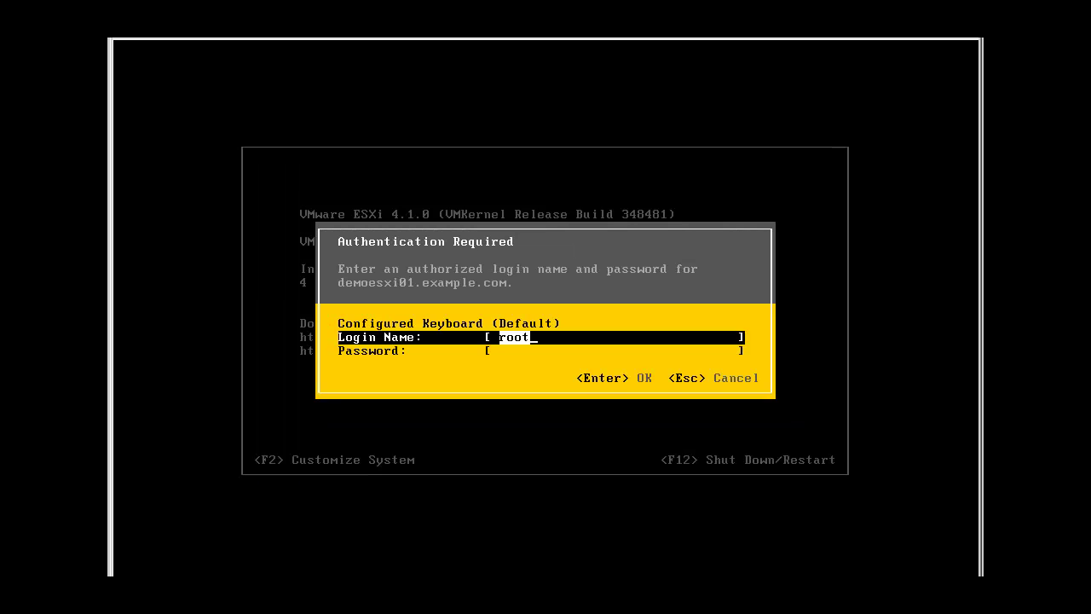
{"action": "key", "text": "Down"}
{"action": "type", "text": "**"}
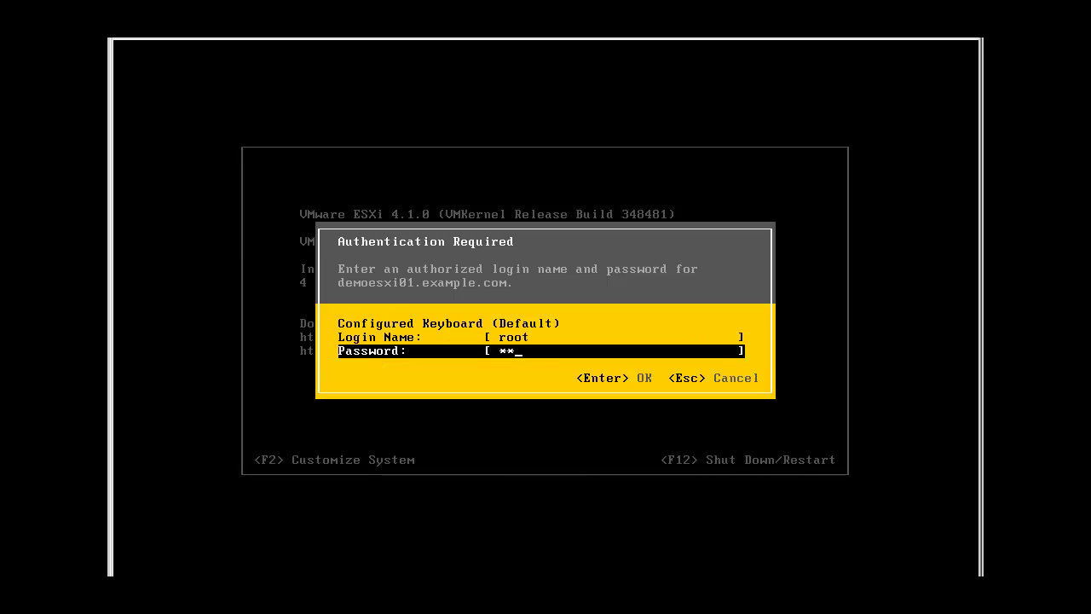
{"action": "type", "text": "****"}
{"action": "key", "text": "Return"}
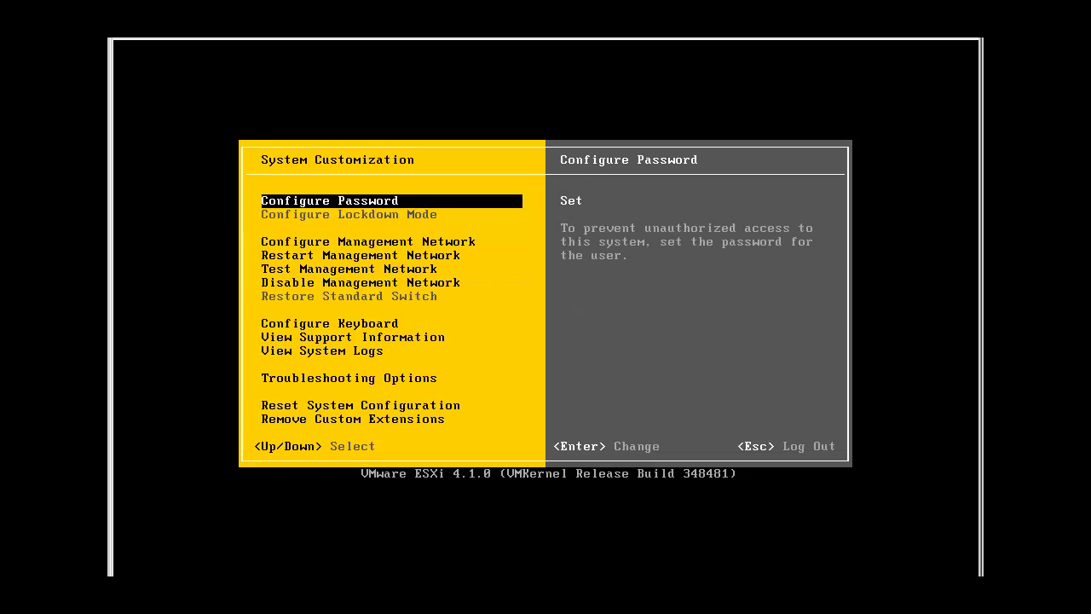
{"action": "key", "text": "Down"}
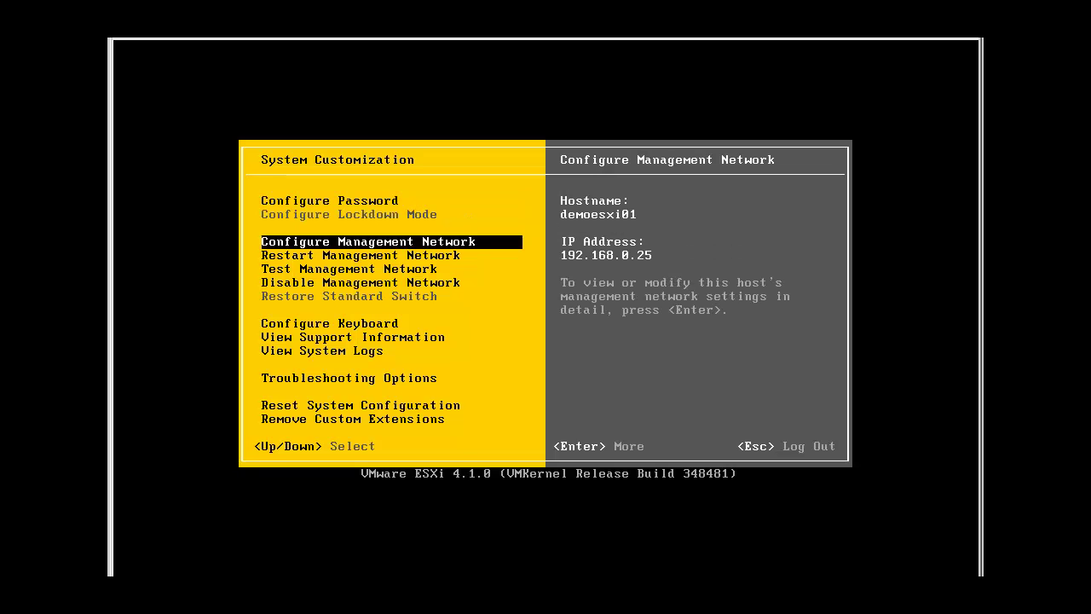
{"action": "key", "text": "Down"}
{"action": "key", "text": "Down"}
{"action": "key", "text": "Down"}
{"action": "key", "text": "Down"}
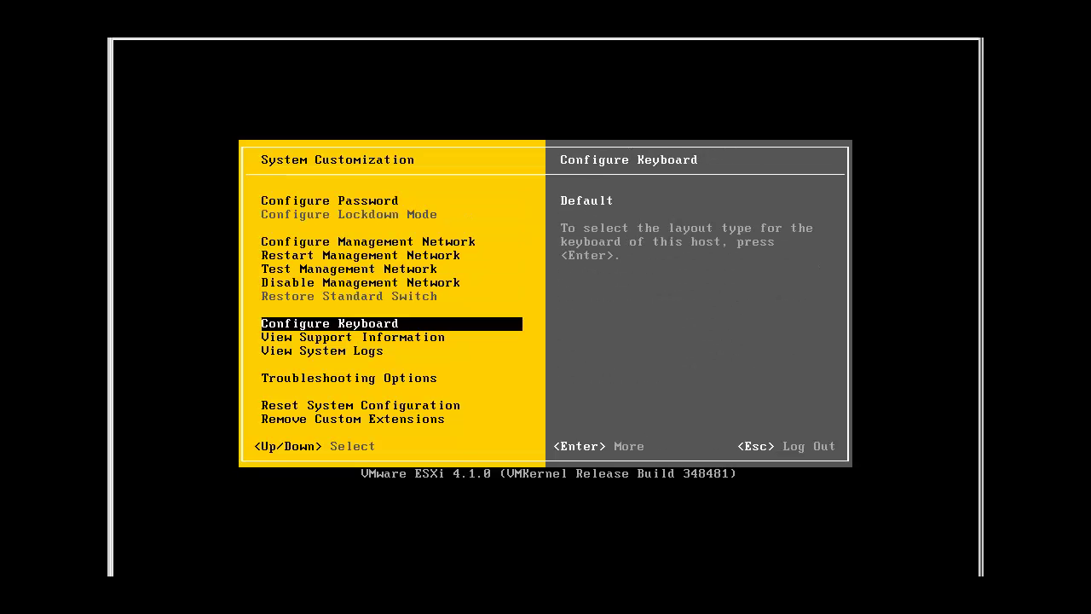
{"action": "key", "text": "Up"}
{"action": "key", "text": "Up"}
{"action": "key", "text": "Up"}
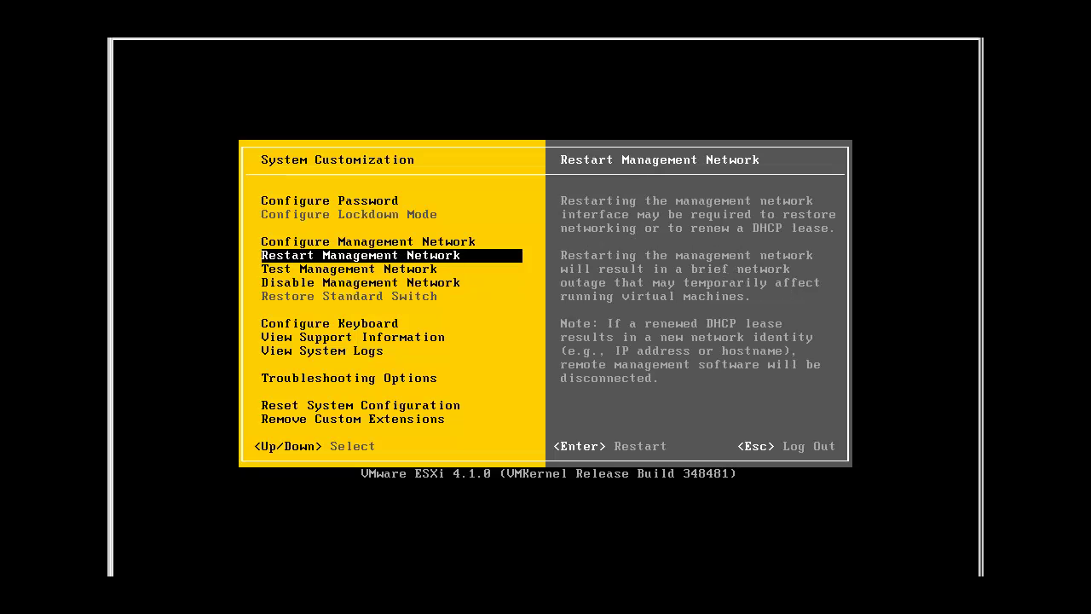
{"action": "key", "text": "Up"}
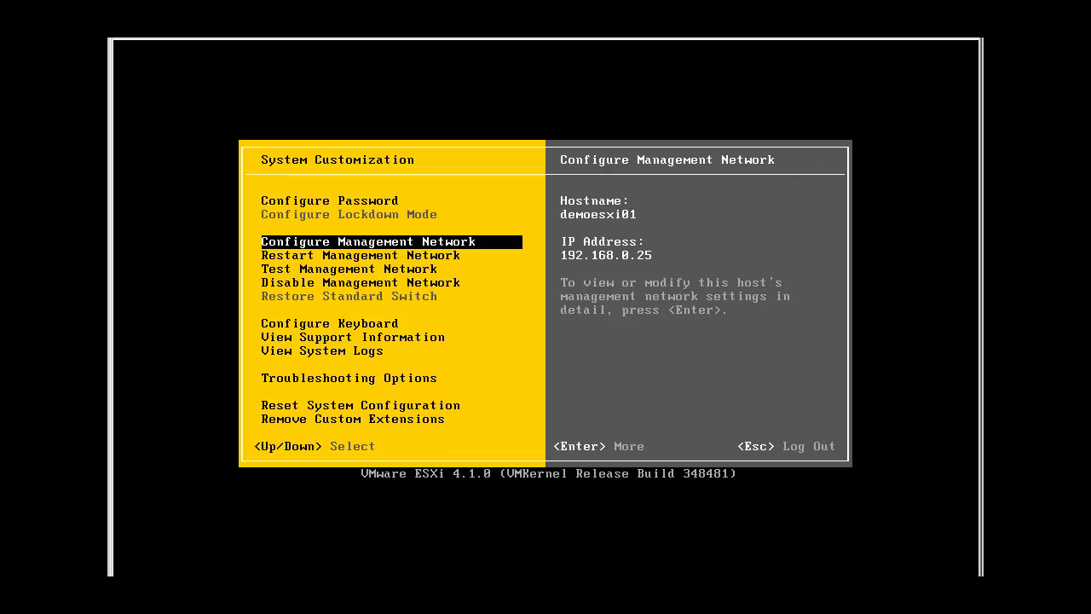
{"action": "key", "text": "Return"}
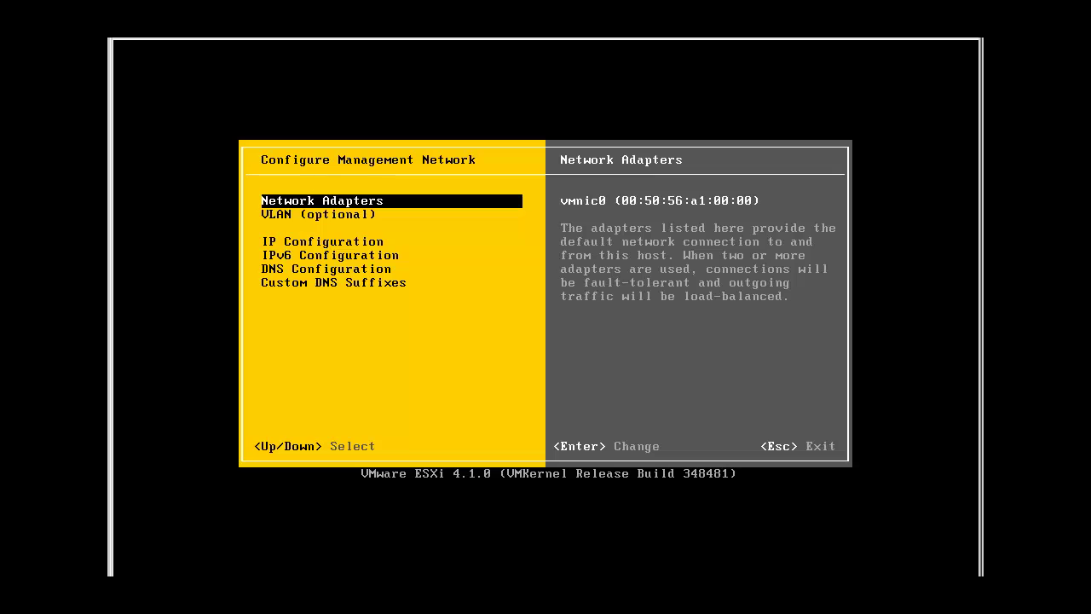
{"action": "key", "text": "Down"}
{"action": "key", "text": "Down"}
{"action": "key", "text": "Return"}
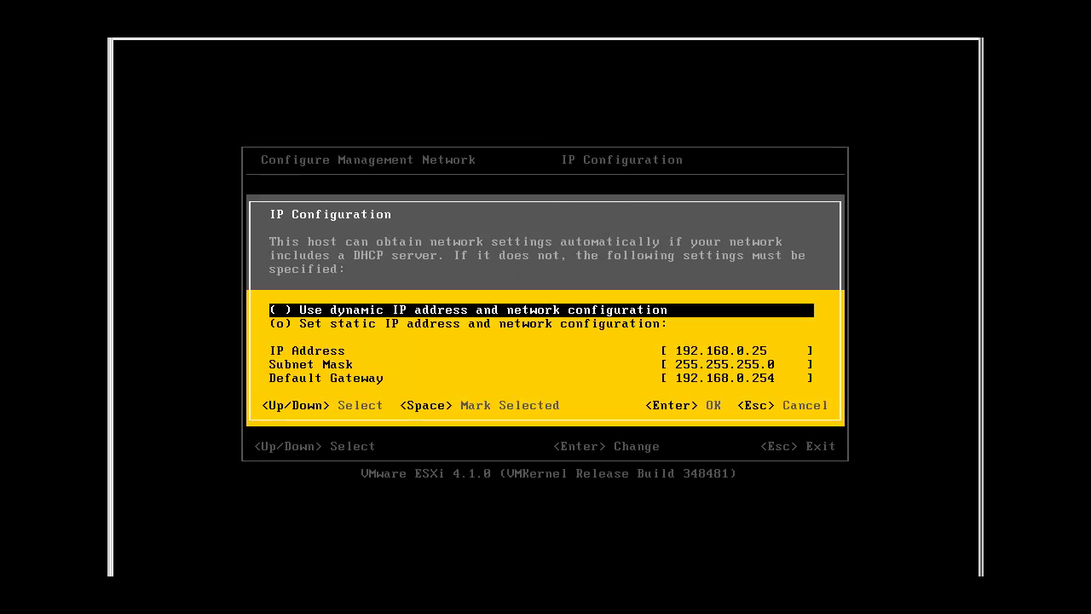
{"action": "key", "text": "Down"}
{"action": "key", "text": "Down"}
{"action": "key", "text": "Down"}
{"action": "key", "text": "Down"}
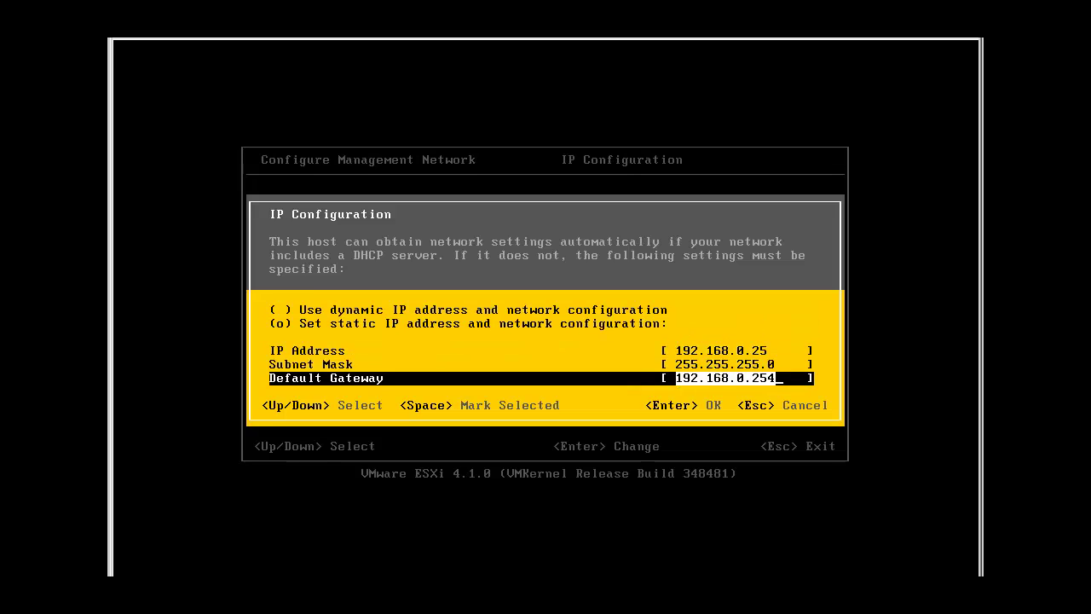
{"action": "key", "text": "Up"}
{"action": "key", "text": "Up"}
{"action": "key", "text": "Up"}
{"action": "key", "text": "Up"}
{"action": "key", "text": "Down"}
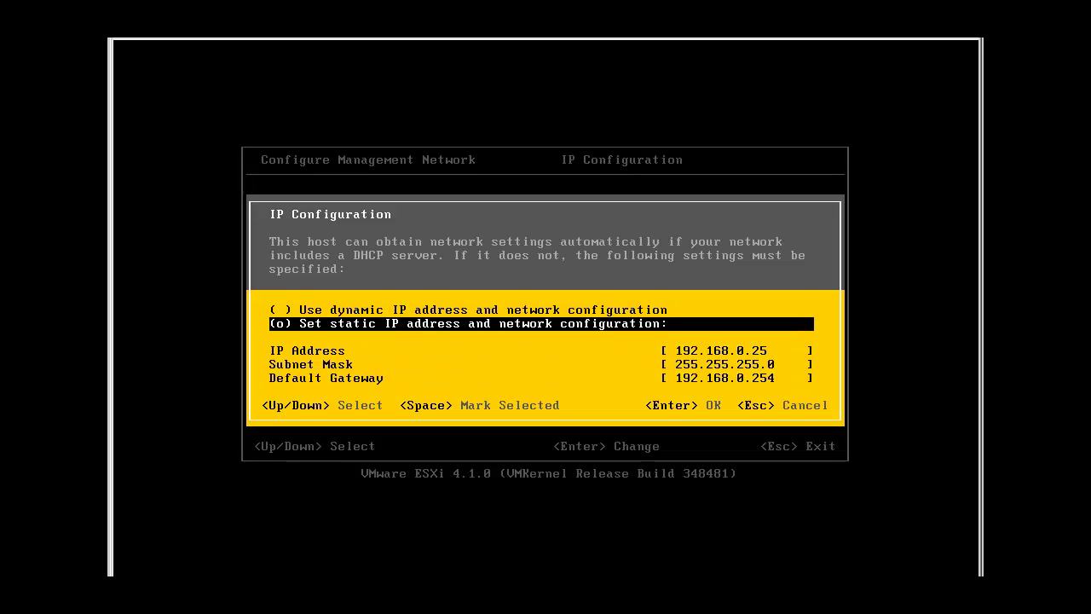
{"action": "key", "text": "Return"}
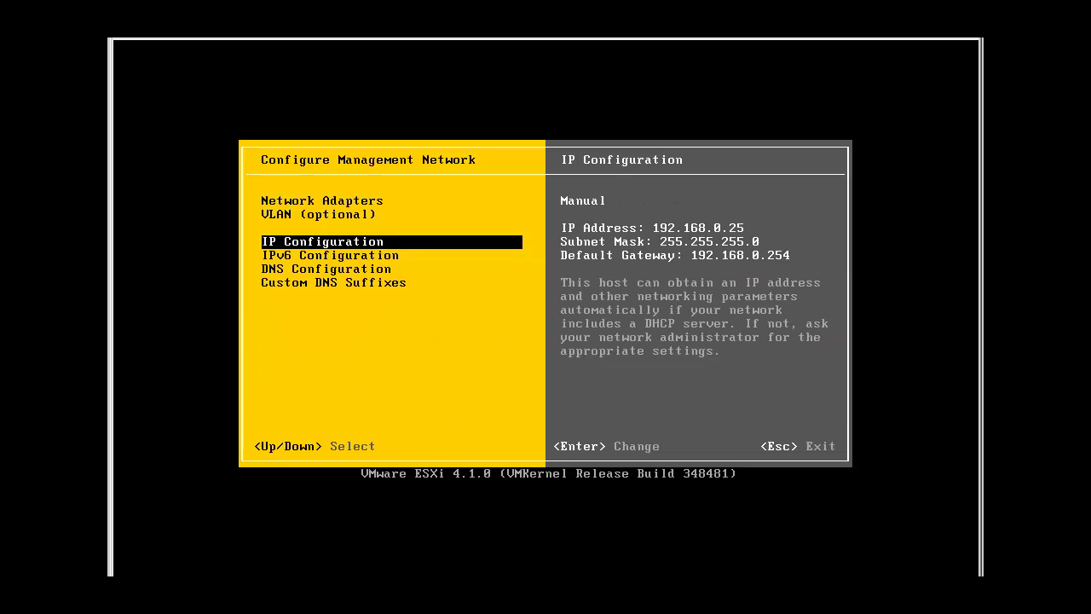
{"action": "key", "text": "Escape"}
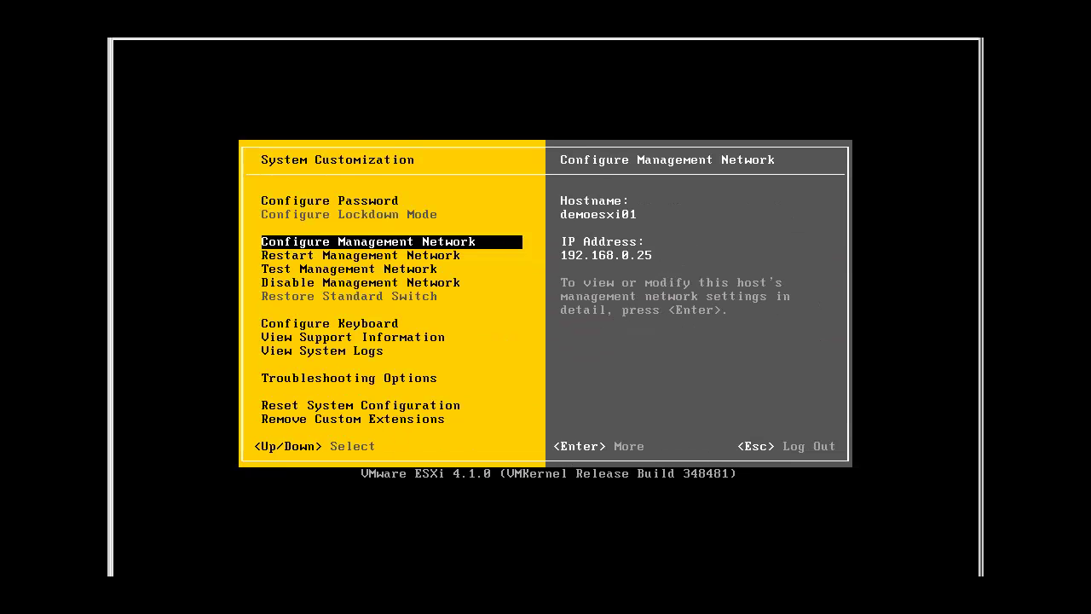
Open Troubleshooting Options and confirm local and remote (SSH) tech support are both disabled.
{"action": "key", "text": "Down"}
{"action": "key", "text": "Down"}
{"action": "key", "text": "Down"}
{"action": "key", "text": "Down"}
{"action": "key", "text": "Down"}
{"action": "key", "text": "Down"}
{"action": "key", "text": "Down"}
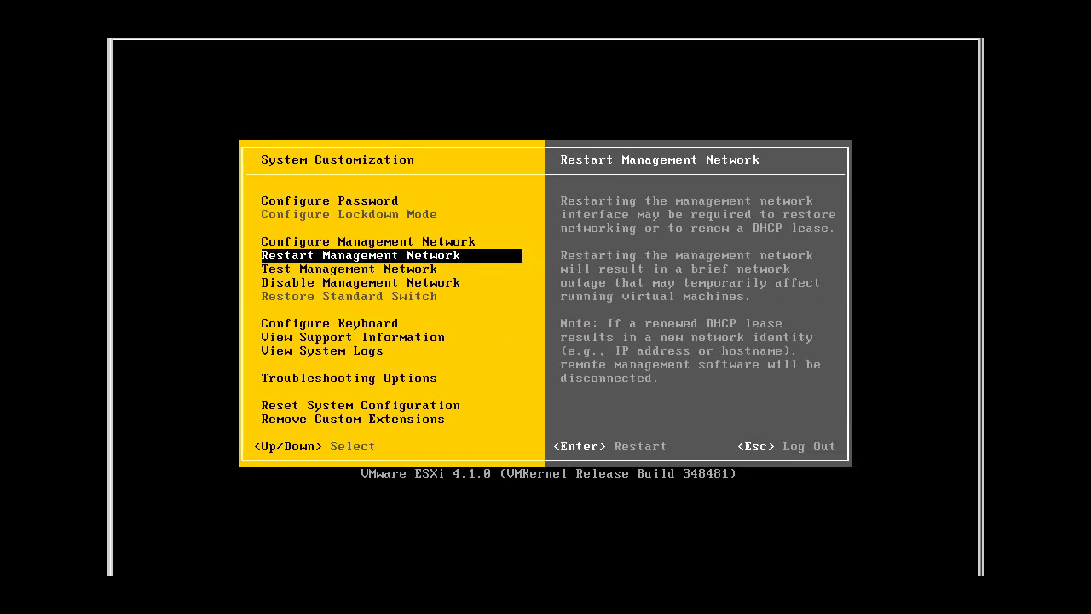
{"action": "key", "text": "Down"}
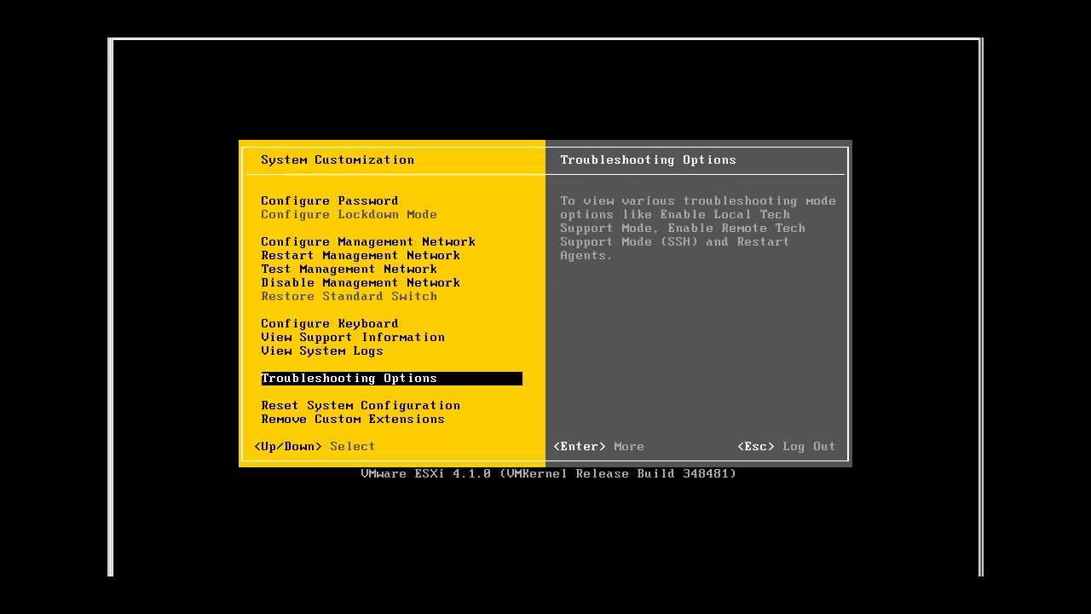
{"action": "key", "text": "Return"}
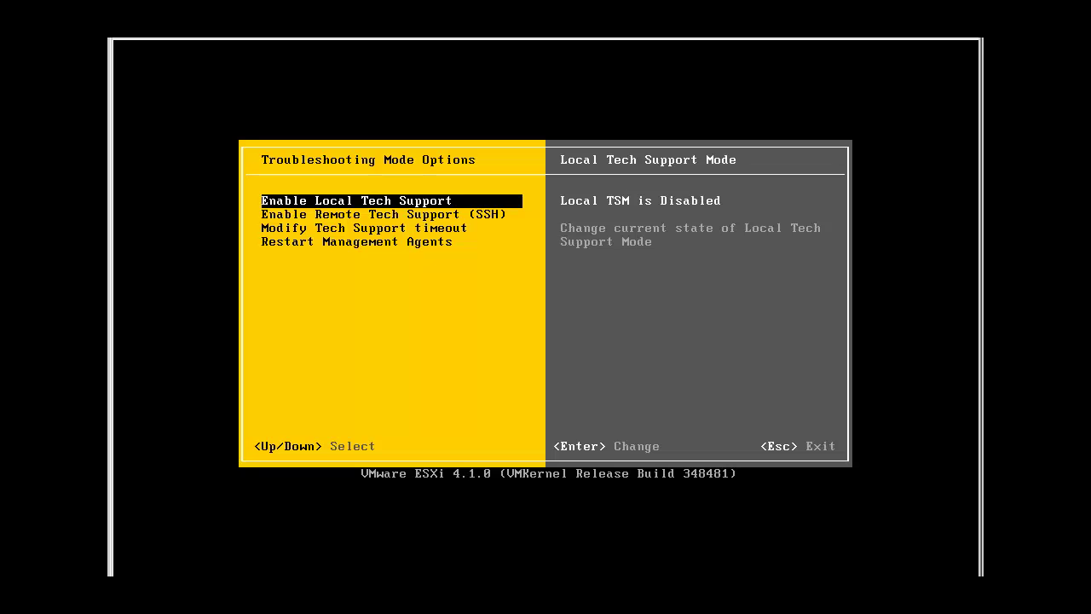
{"action": "key", "text": "Down"}
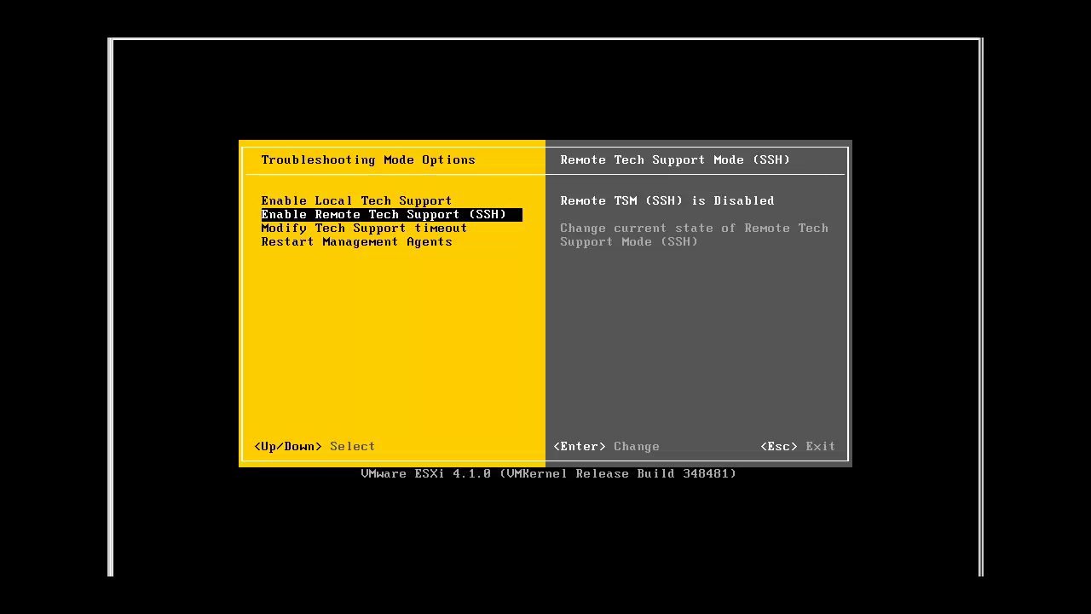
{"action": "key", "text": "Up"}
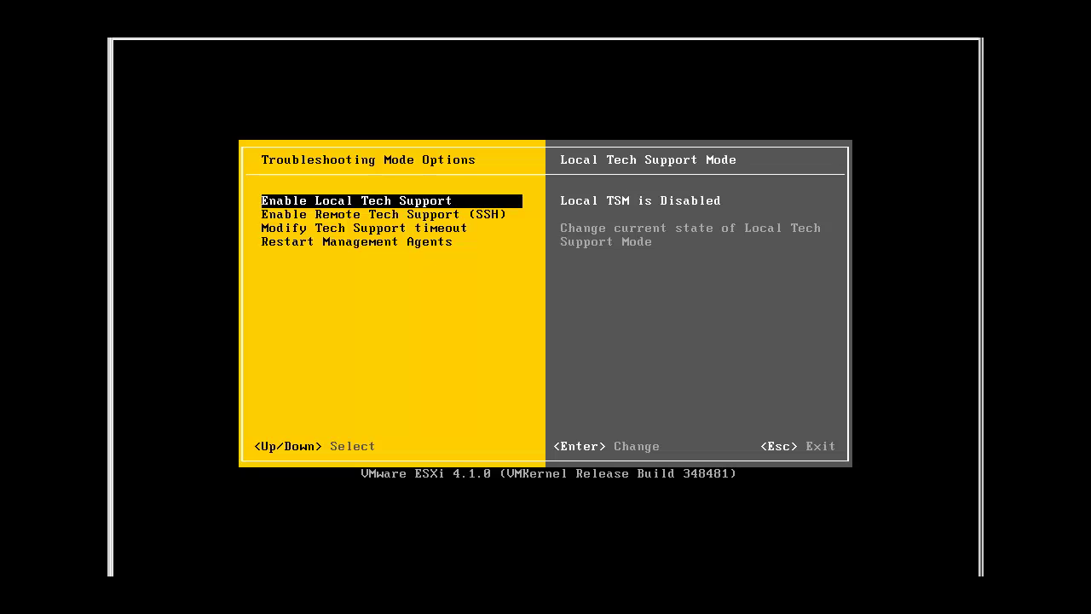
Enable Local Tech Support Mode and switch to its console login with Alt+F1.
{"action": "key", "text": "alt+F1"}
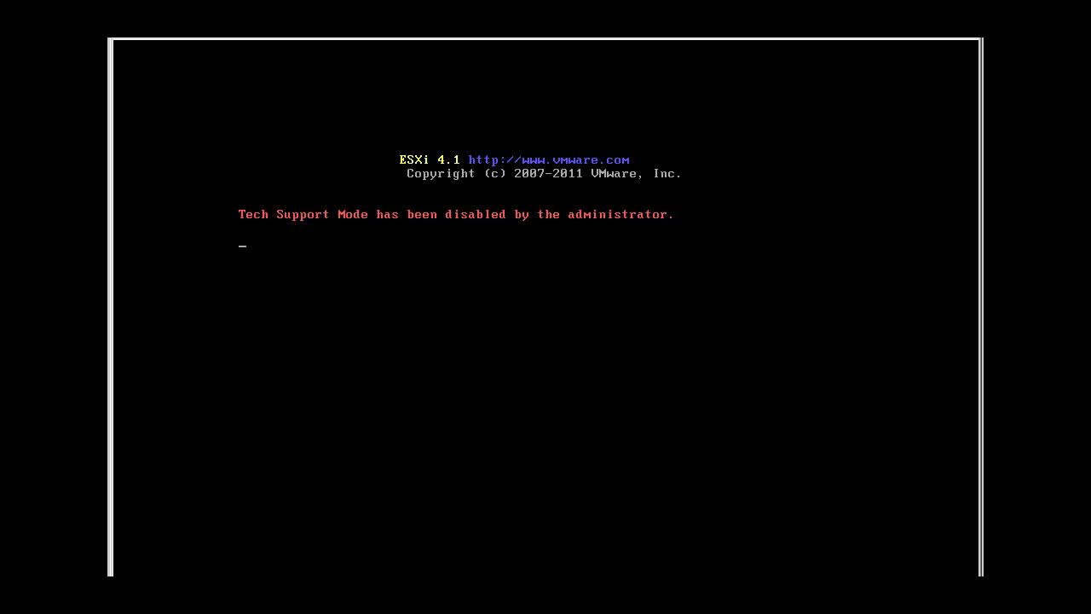
{"action": "key", "text": "alt+F2"}
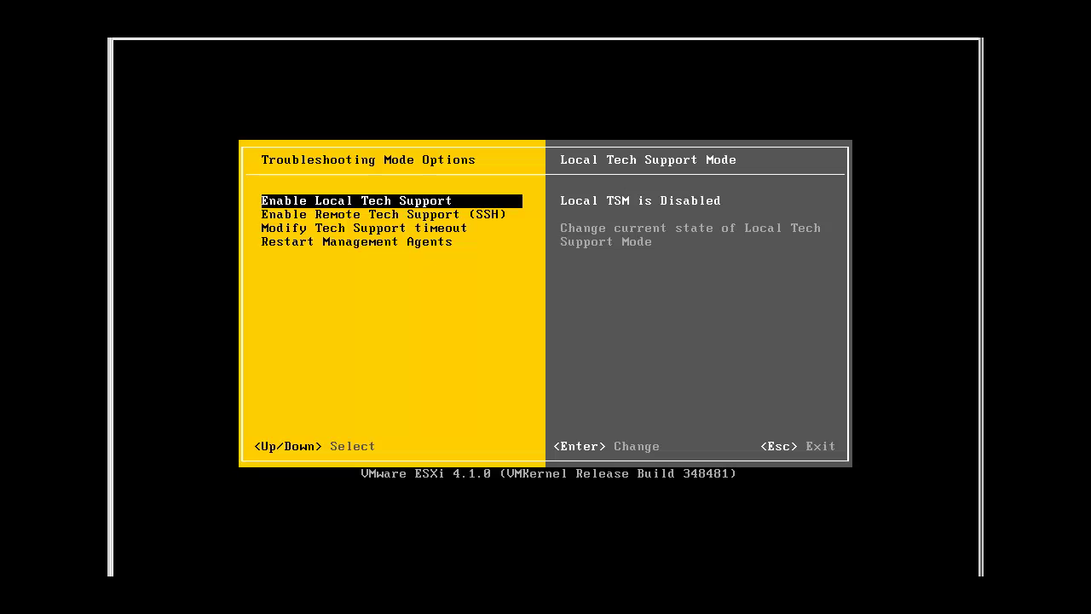
{"action": "key", "text": "Return"}
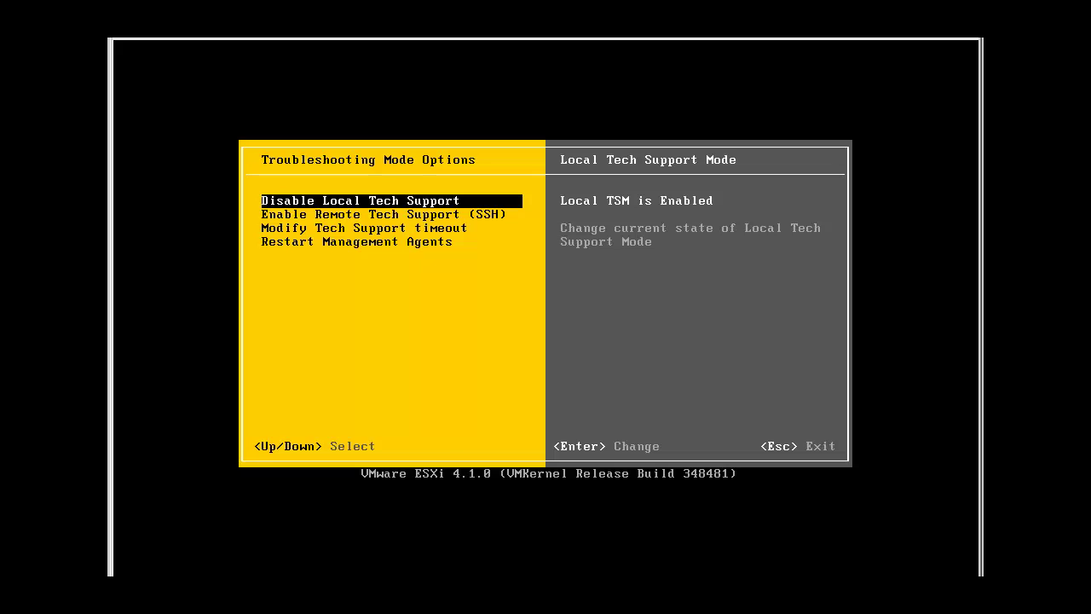
{"action": "key", "text": "alt+F1"}
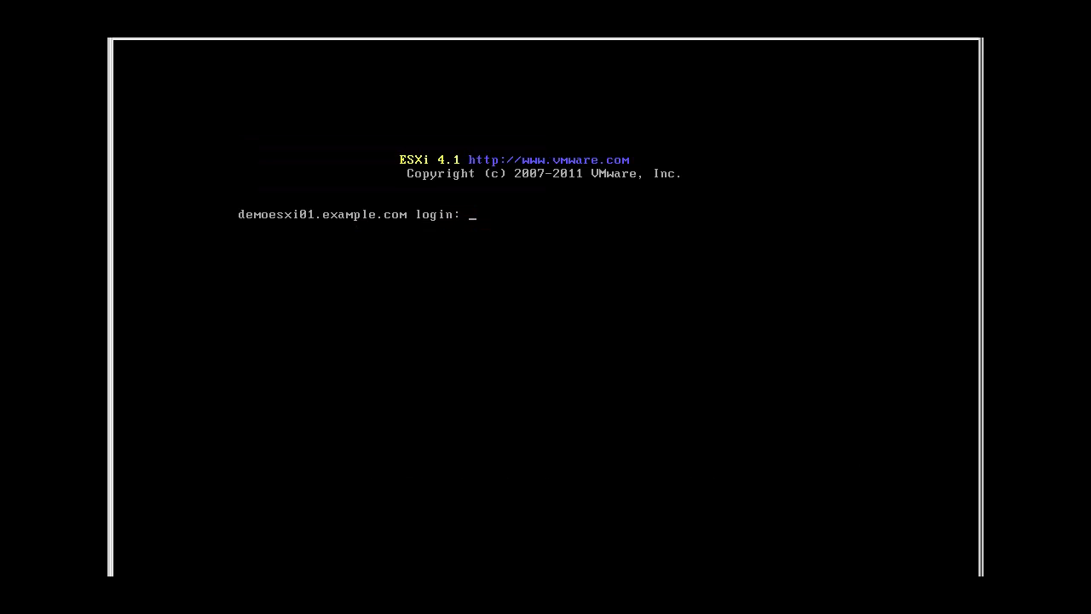
Log in as root, list the four vmnic adapters with esxcfg-nics -l, then exit the shell.
{"action": "type", "text": "root"}
{"action": "key", "text": "Return"}
{"action": "key", "text": "Return"}
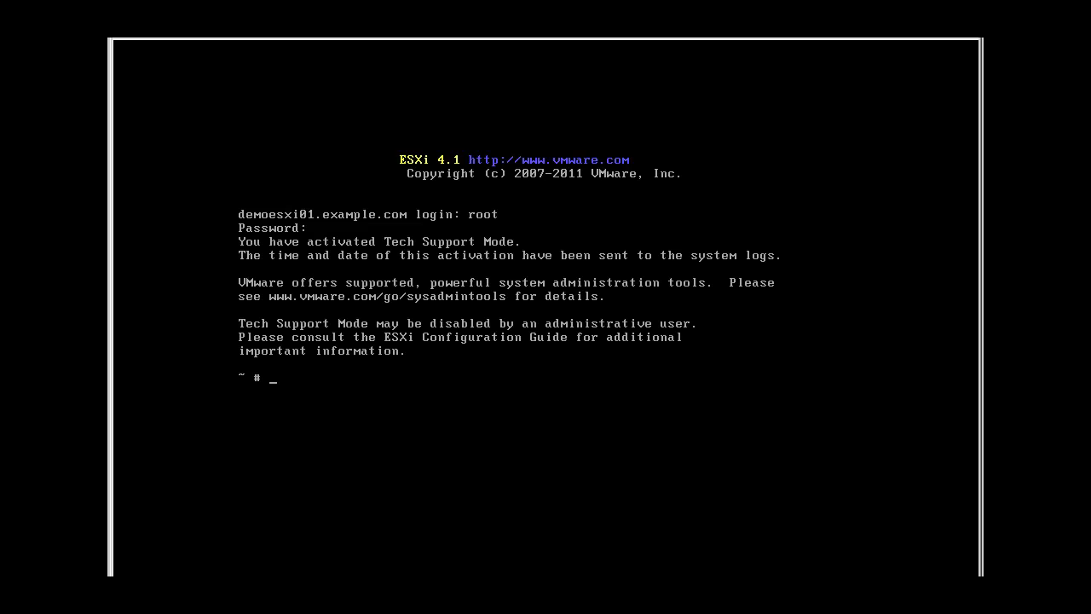
{"action": "type", "text": "esxcfg-nics -l"}
{"action": "key", "text": "Return"}
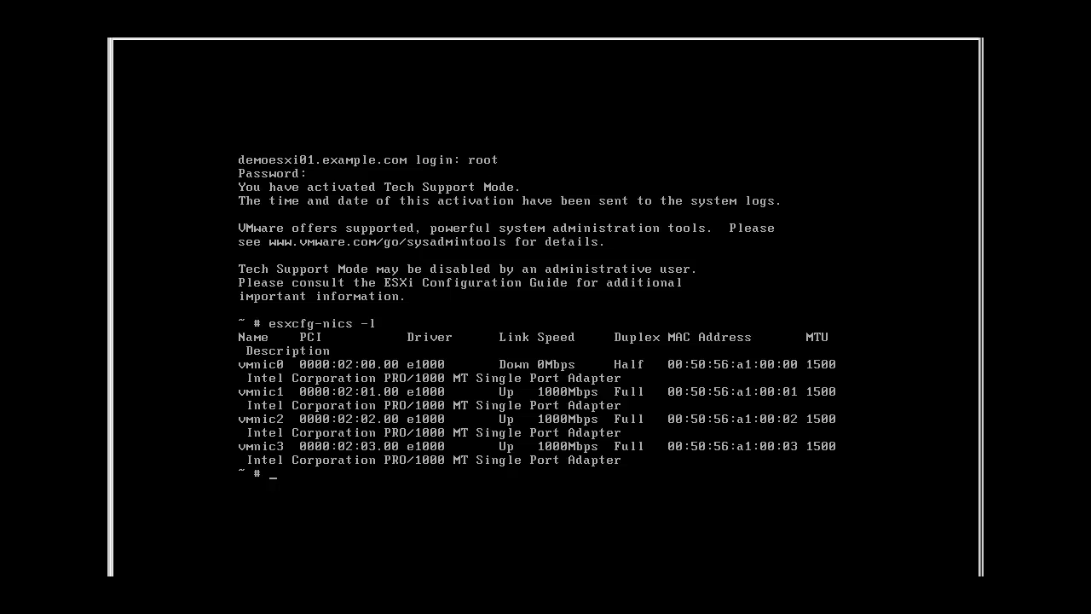
{"action": "type", "text": "exit"}
{"action": "key", "text": "Return"}
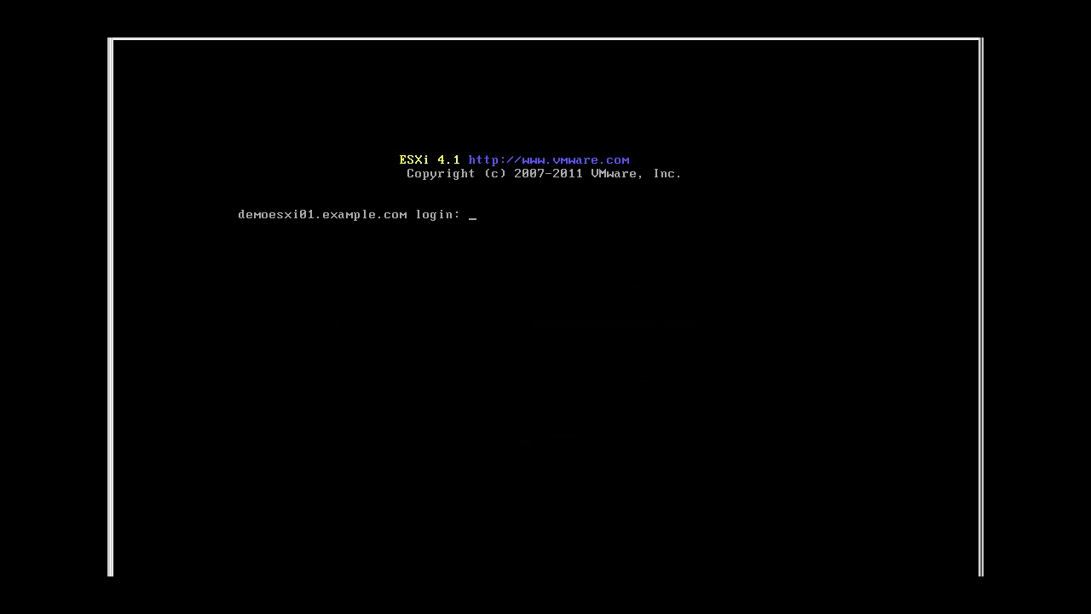
Return to the DCUI and back out to the main screen showing 192.168.0.25.
{"action": "key", "text": "alt+F2"}
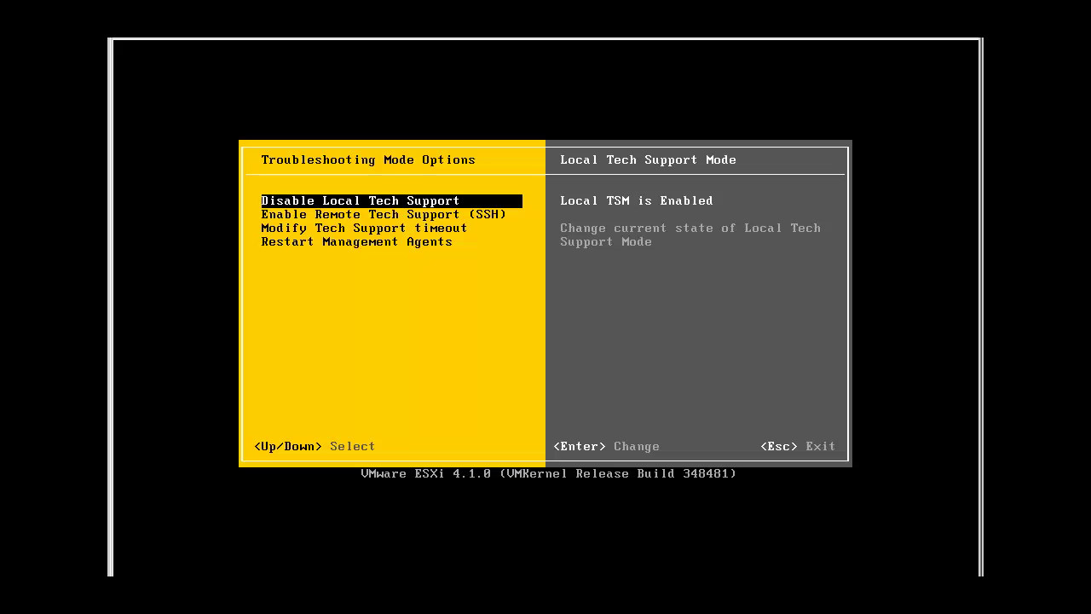
{"action": "key", "text": "Escape"}
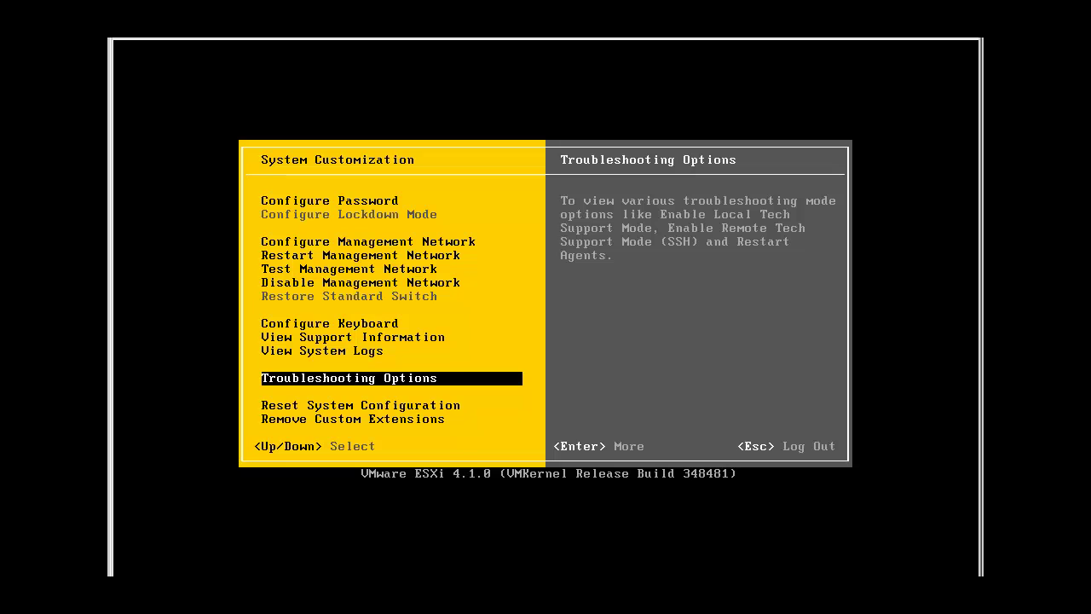
{"action": "key", "text": "Escape"}
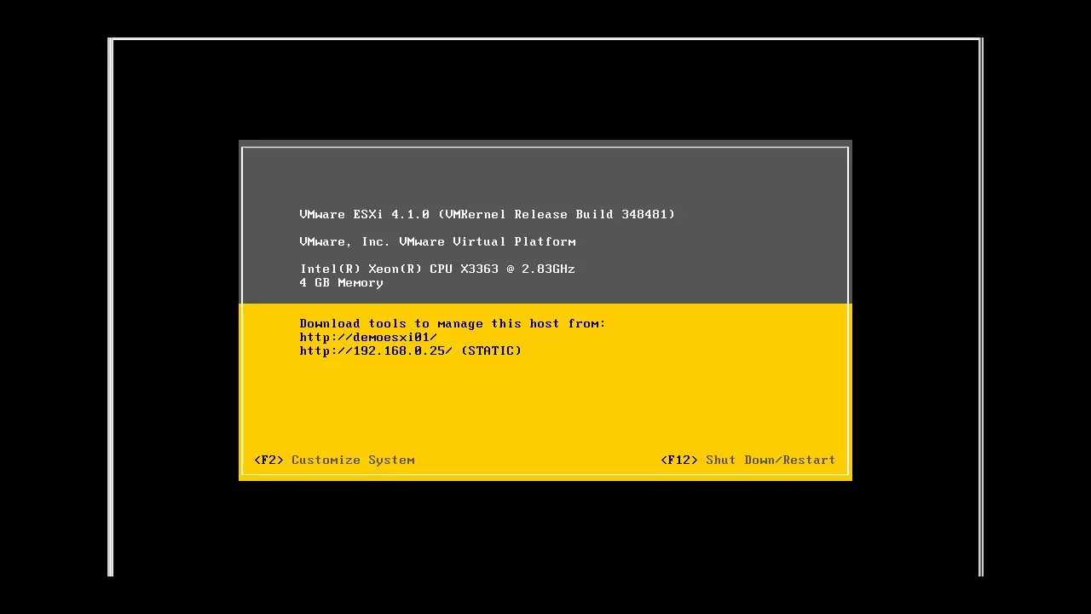